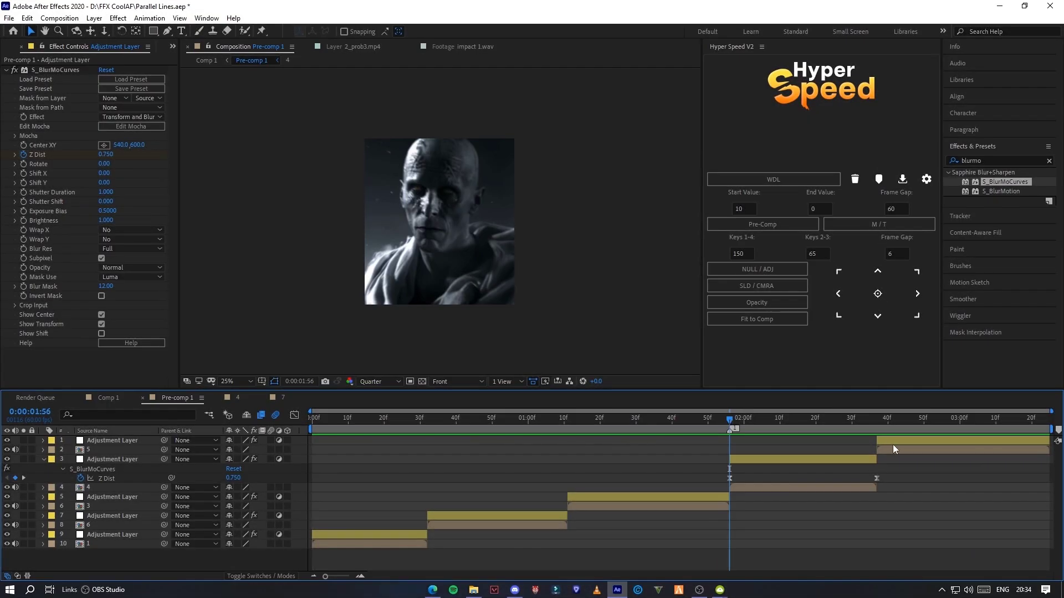
Step: Add a new adjustment layer above all layers, spanning from about 0:00:01:00 to 0:00:02:50
left_click(893, 442)
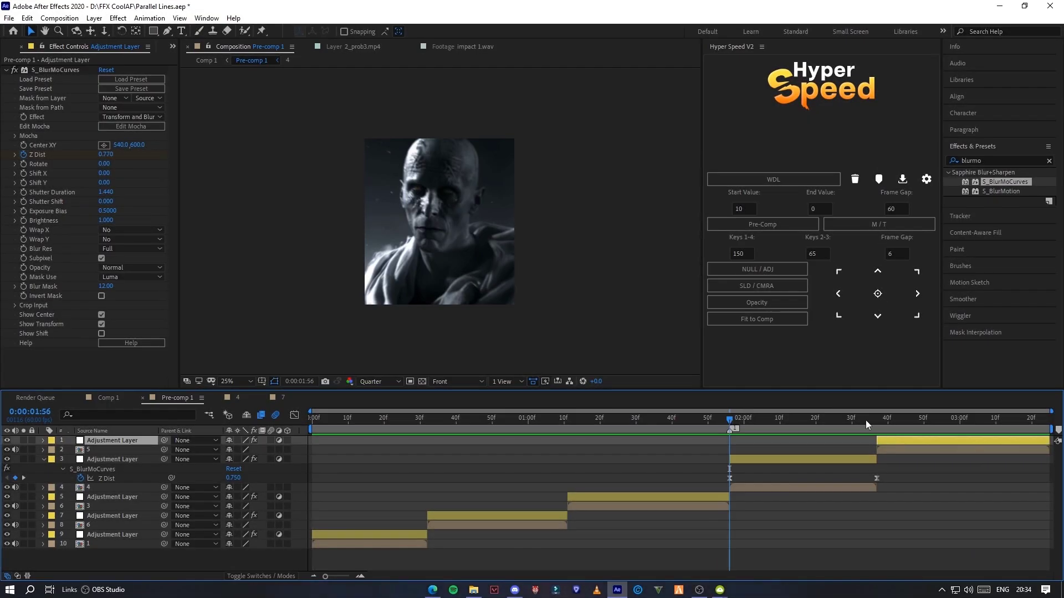
left_click(789, 268)
left_click_drag(881, 439, 535, 441)
left_click_drag(702, 440, 923, 440)
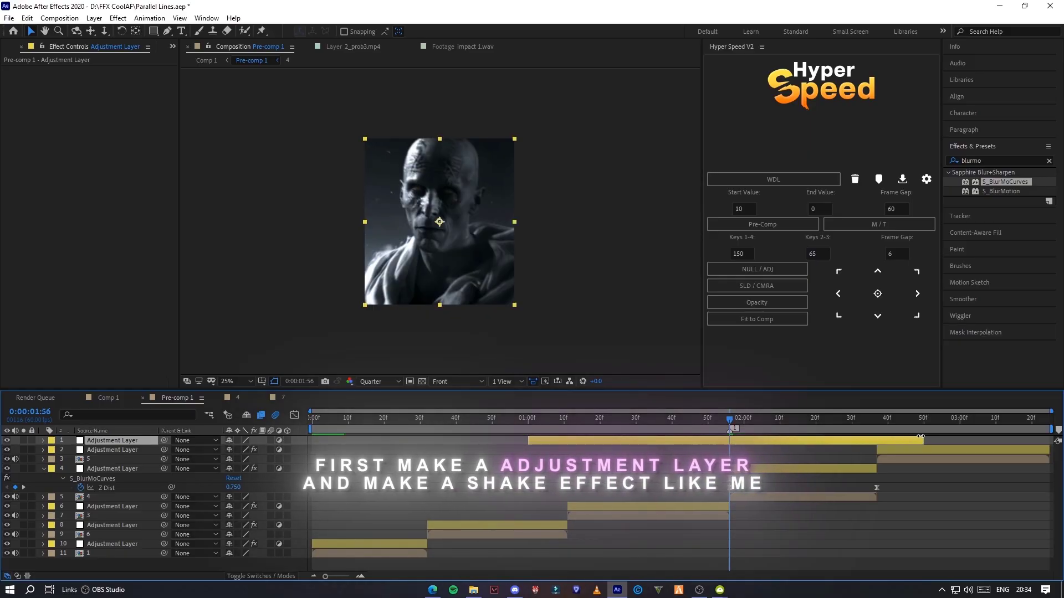
Step: Find S_Shake in the effects library and apply it to the new adjustment layer
left_click_drag(673, 424, 542, 425)
left_click(1011, 161)
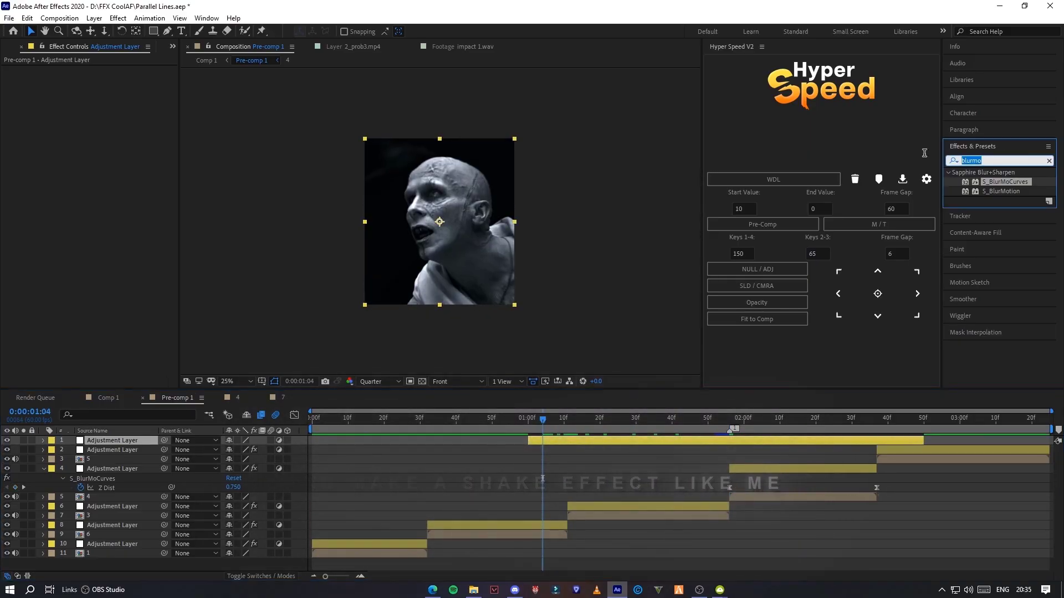
type("s_sh")
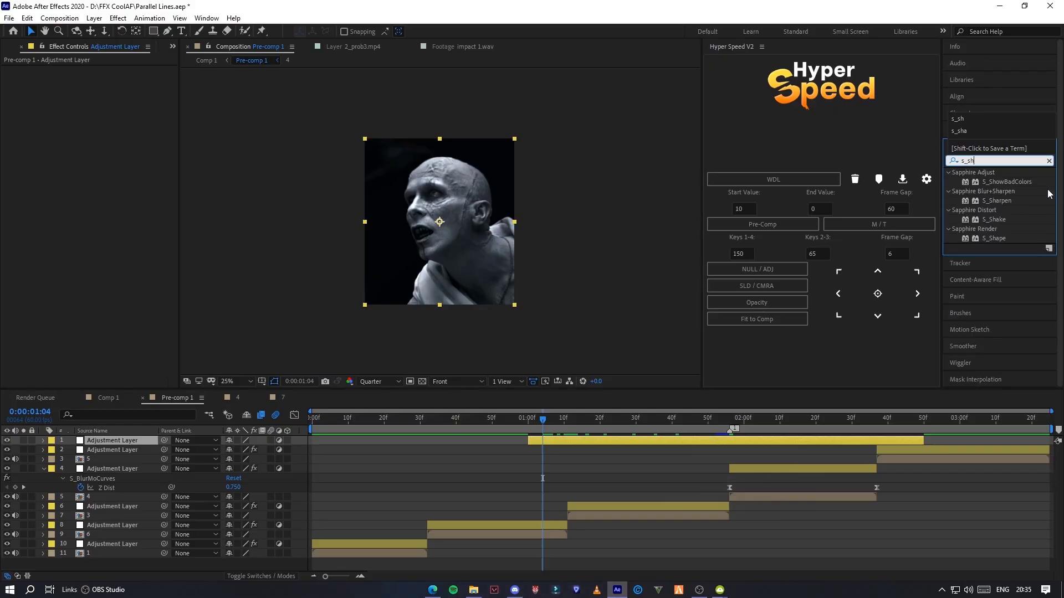
double_click(993, 218)
Step: Keyframe the shake's Amplitude at 0.210 and Frequency at 16.40 at 0:00:01:56, and enable its Motion Blur
left_click_drag(624, 424, 730, 423)
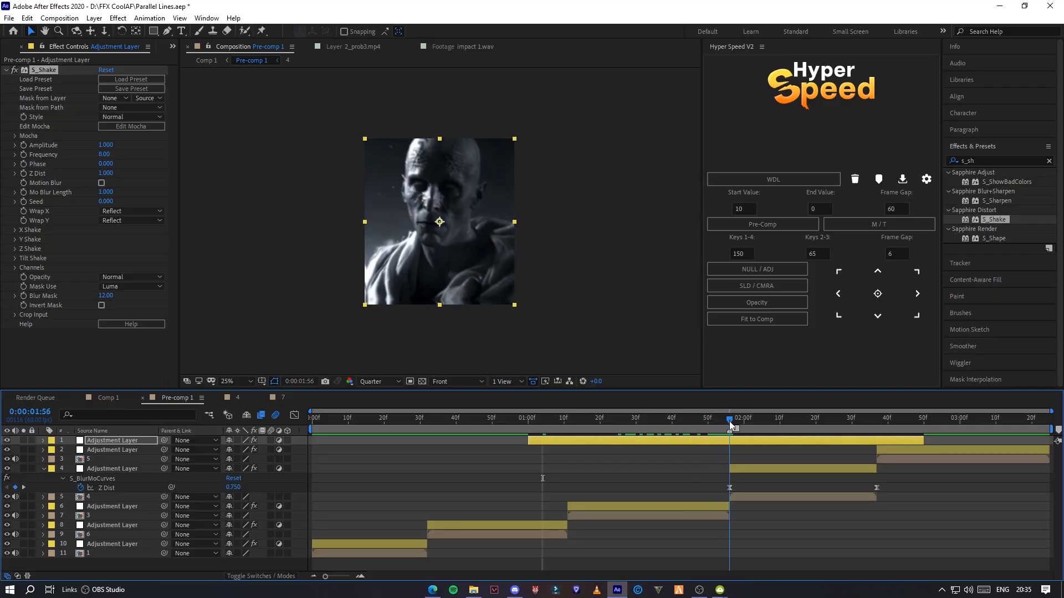
left_click_drag(104, 145, 153, 154)
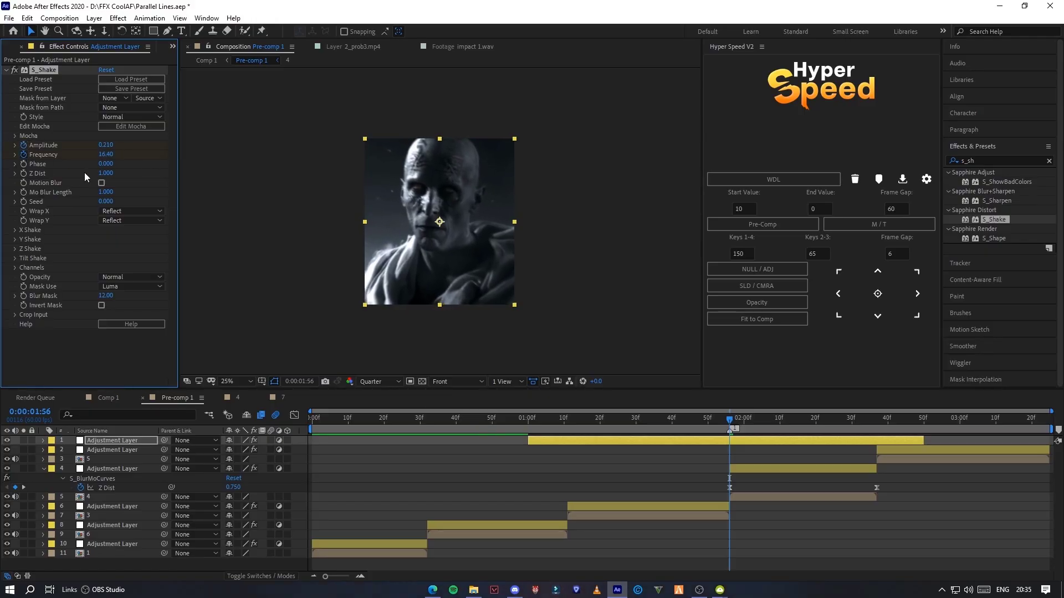
left_click(101, 183)
Step: Set the shake's Amplitude and Frequency to 0 at 0:00:01:08 and at 0:00:02:42
left_click_drag(729, 424, 557, 438)
left_click_drag(109, 145, 100, 156)
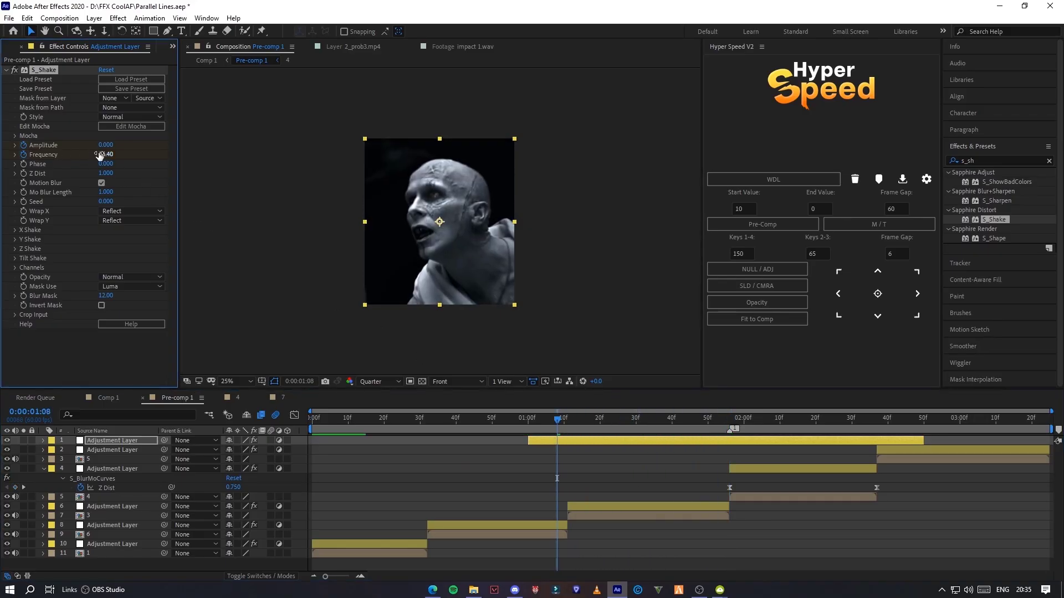
left_click_drag(556, 420, 895, 404)
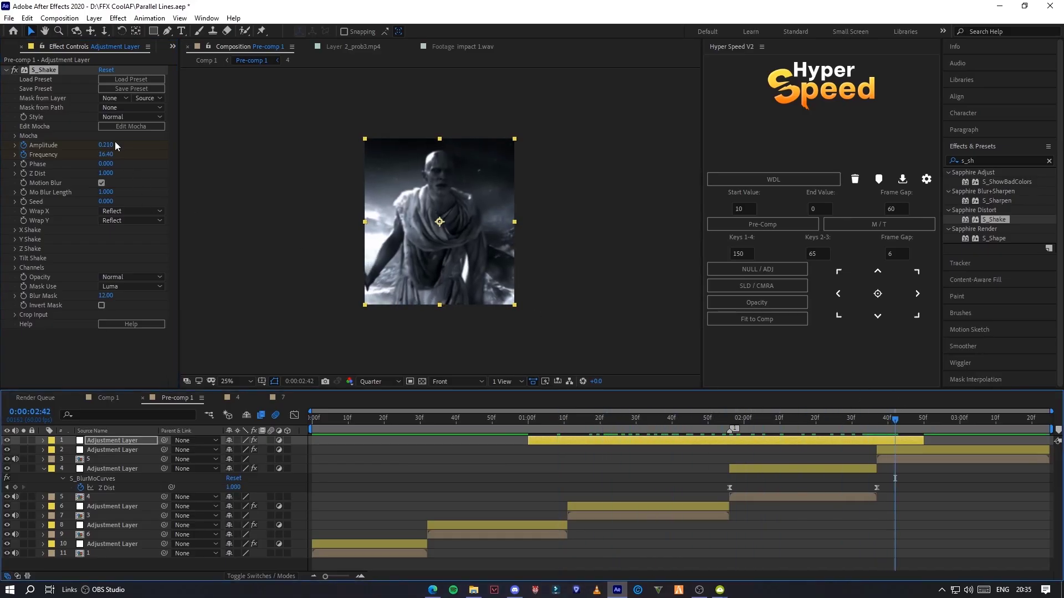
left_click_drag(108, 144, 4, 161)
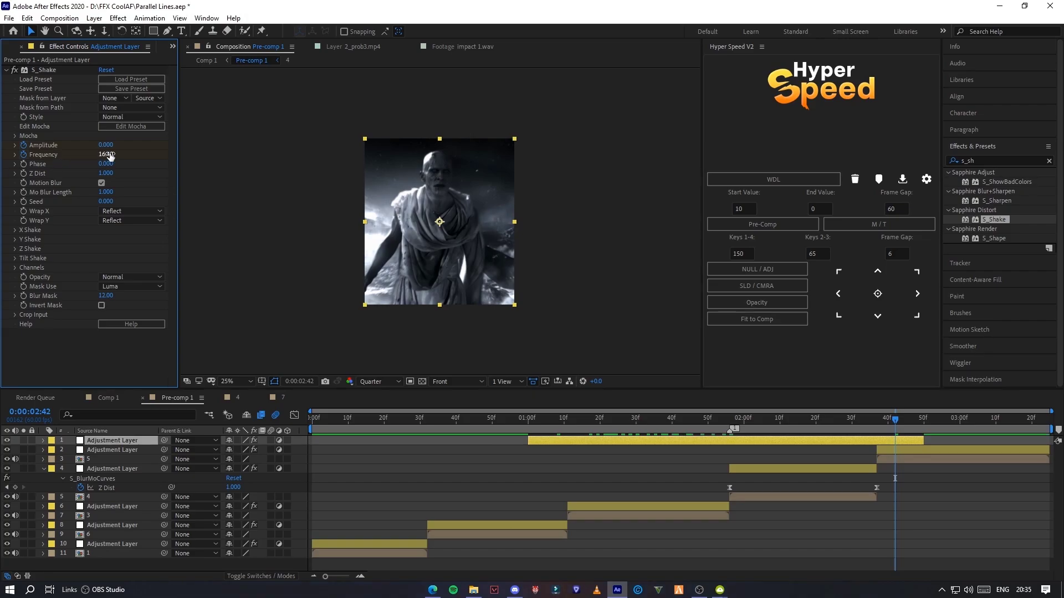
Step: Apply Easy Ease to all S_Shake keyframes and lower the incoming handle of the Frequency curve's peak in the value graph
left_click_drag(530, 426, 913, 474)
key("u")
left_click_drag(528, 425, 545, 424)
left_click(294, 415)
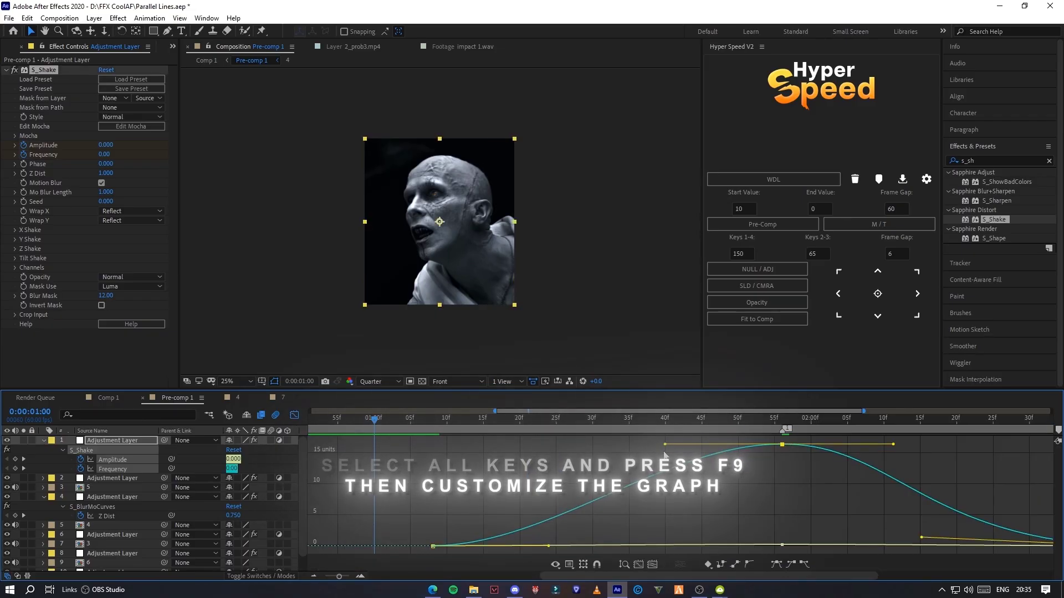
left_click_drag(665, 445, 668, 473)
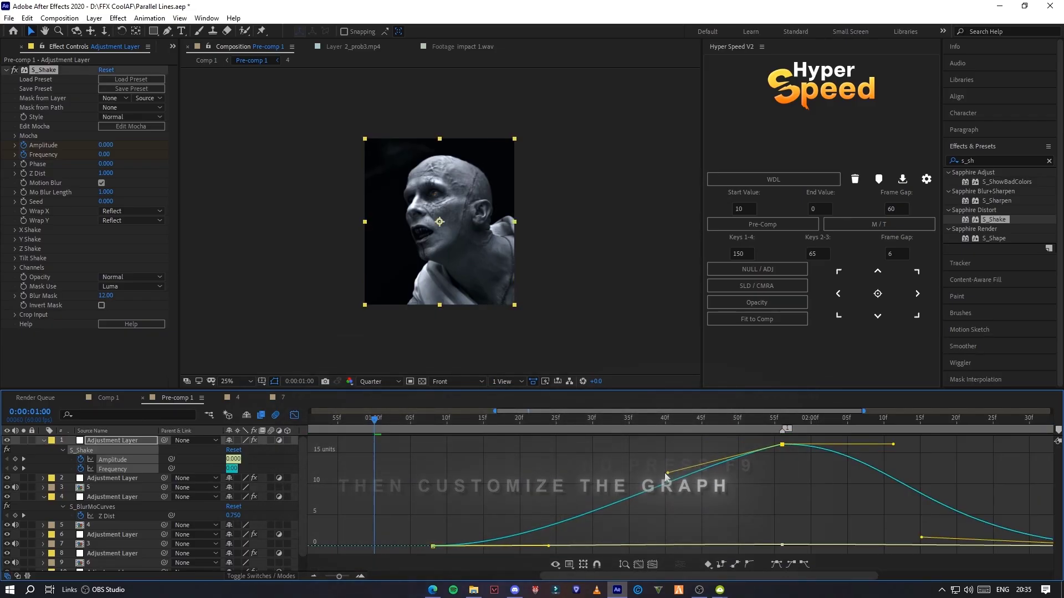
left_click(242, 470)
left_click(113, 468)
left_click(782, 444)
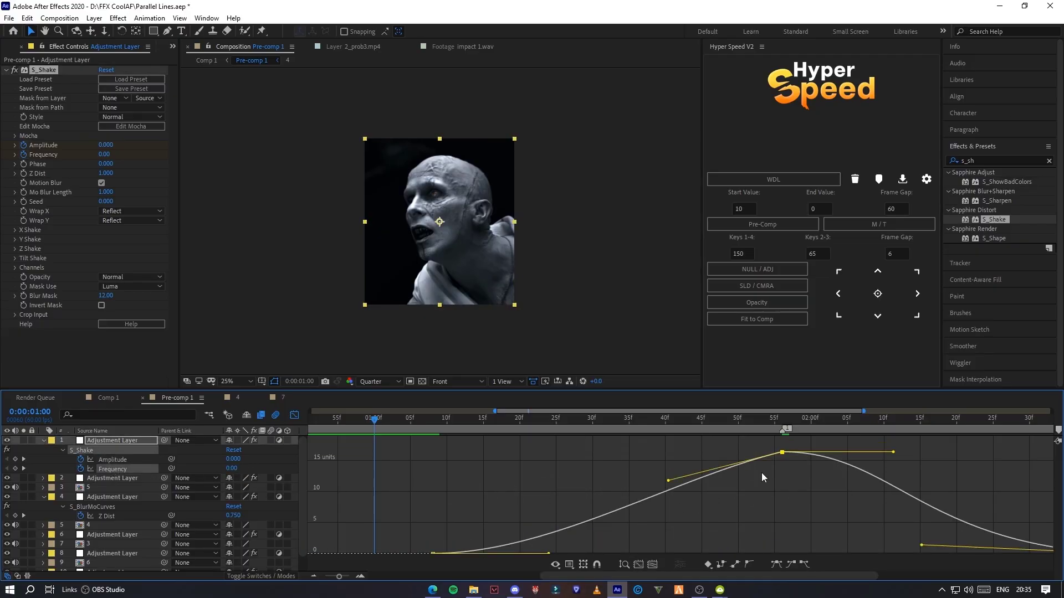
Step: Preview the shake animation from 0:00:01:00, set the current time to 0:00:01:11 and leave the graph view
key("space")
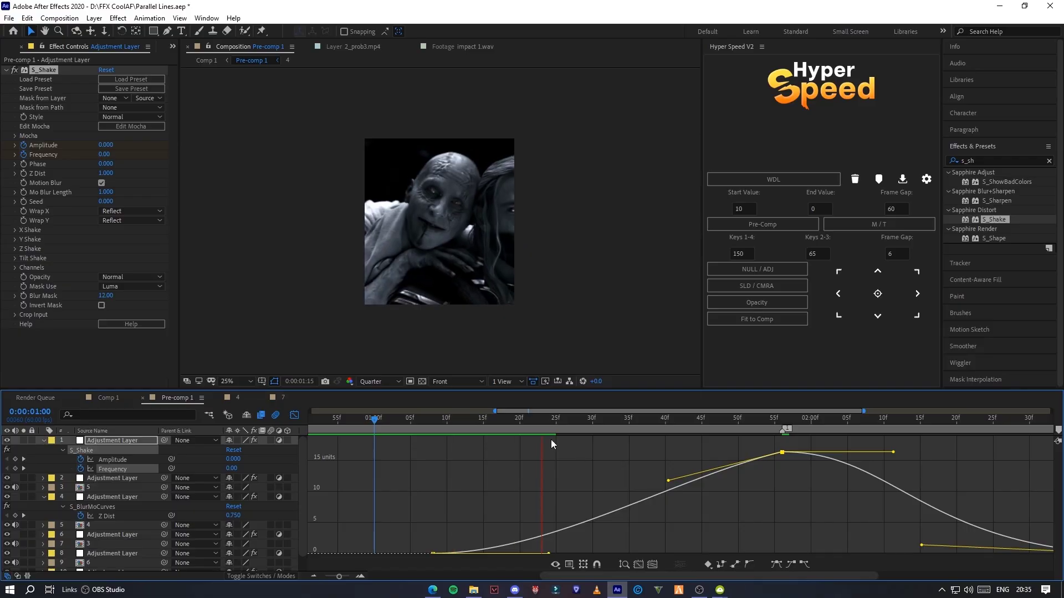
left_click(453, 421)
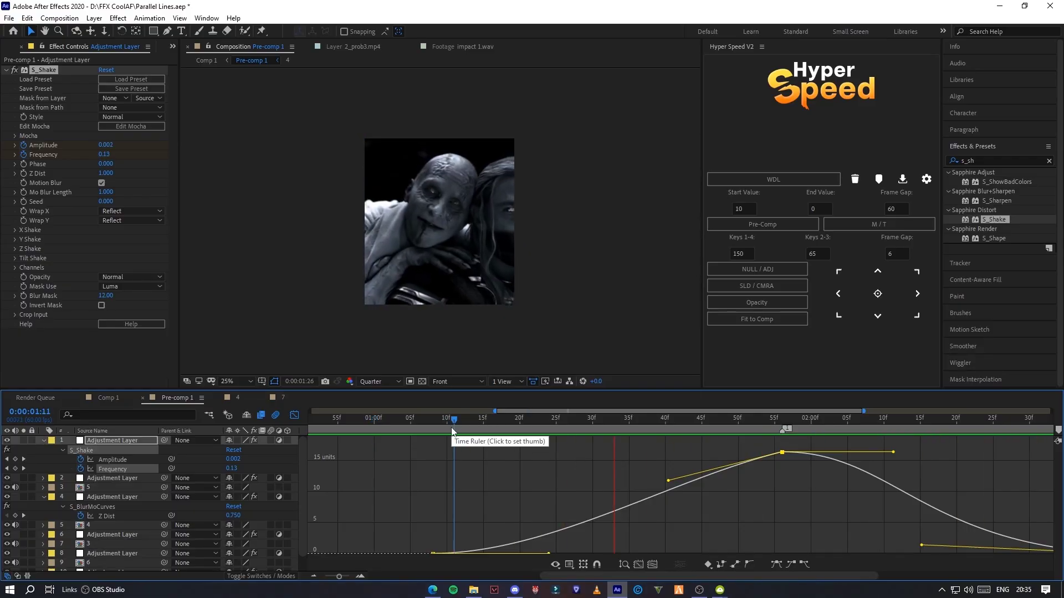
left_click(294, 414)
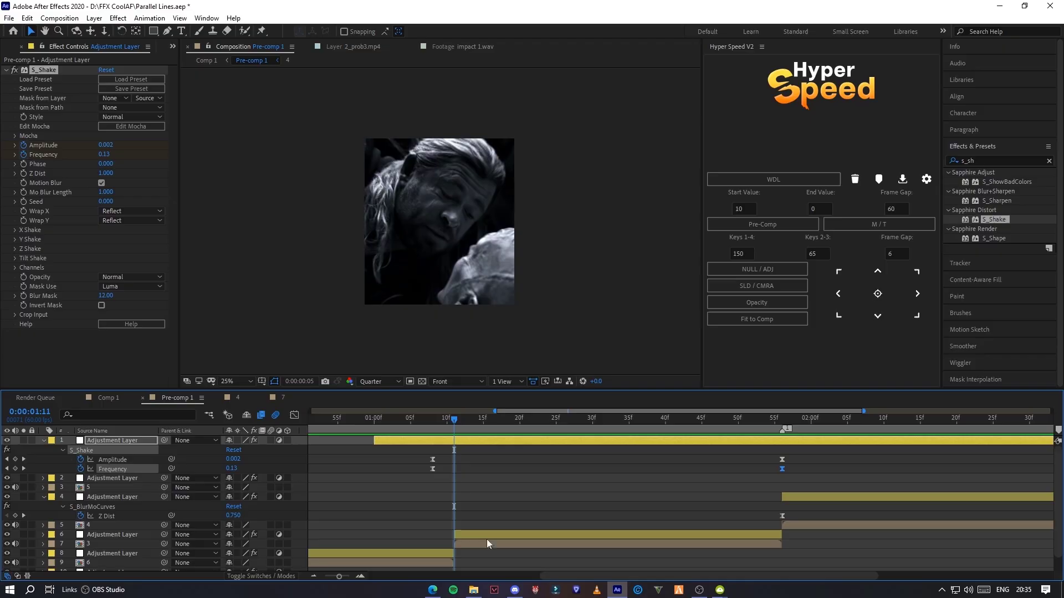
Step: Add another adjustment layer on top and trim it to run from 0:00:01:56 to 0:00:02:49
left_click_drag(339, 576, 333, 576)
key("k")
left_click(555, 518)
right_click(303, 450)
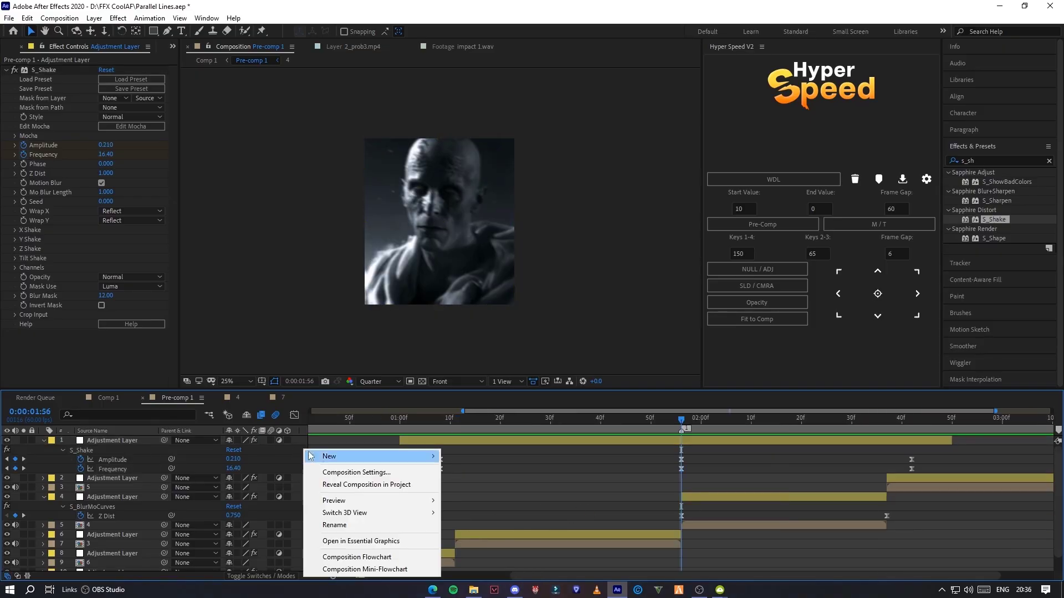
mouse_move(322, 453)
left_click(482, 548)
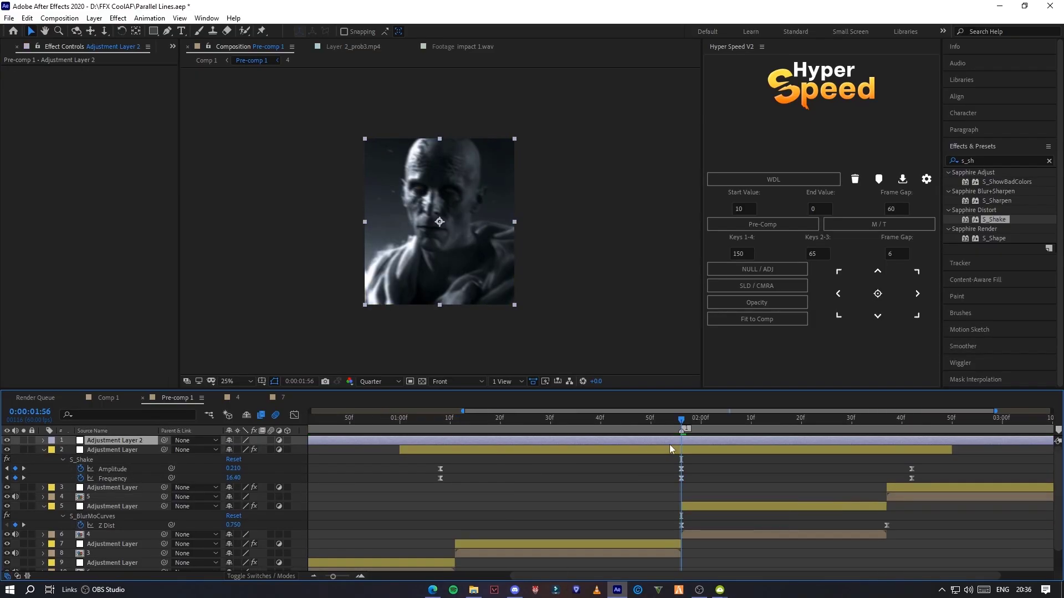
key("alt+bracketleft")
left_click(945, 432)
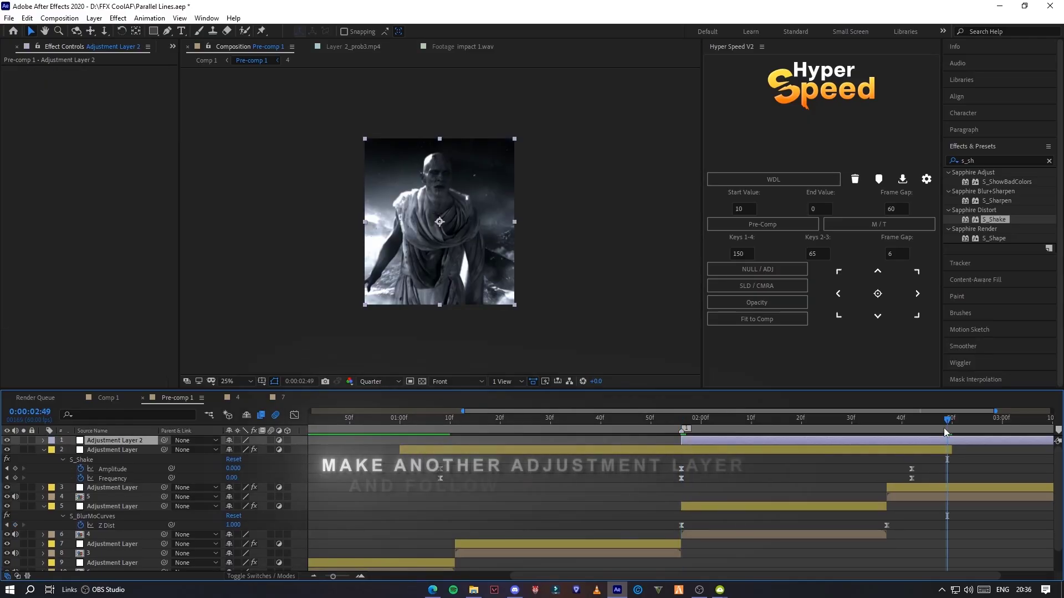
key("alt+bracketright")
key("i")
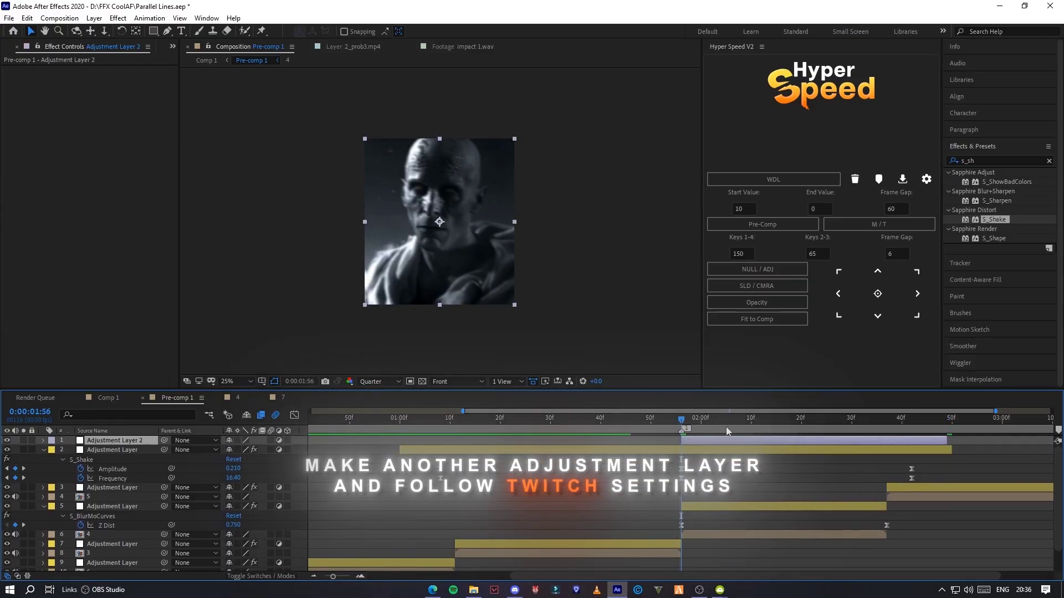
Step: Apply Twitch to the new adjustment layer with speed 14, Blur, Slide and Light enabled, and Light Amount 122
left_click(996, 160)
type("tw")
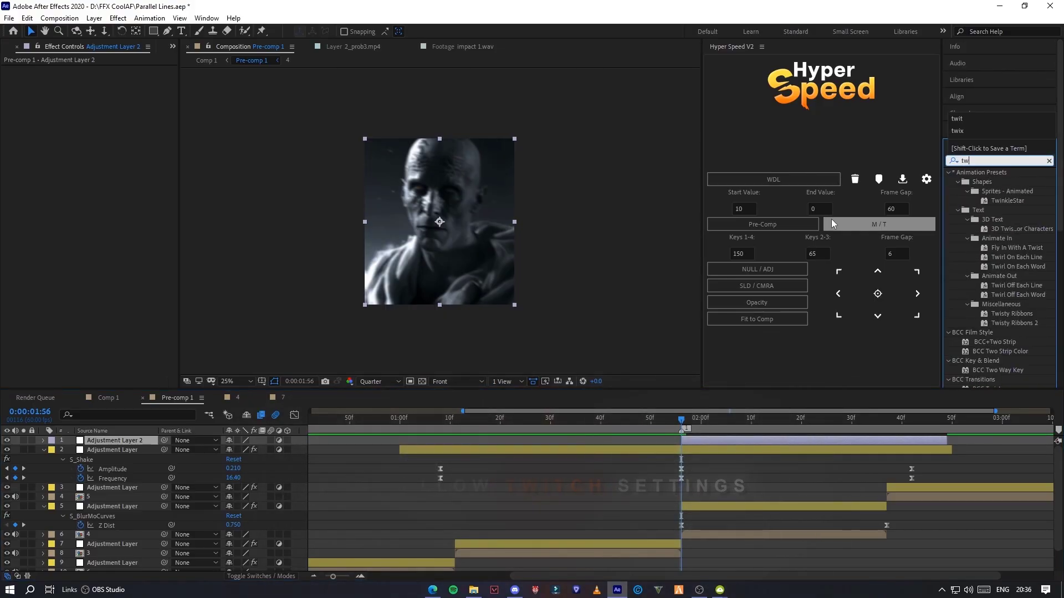
type("it")
double_click(972, 182)
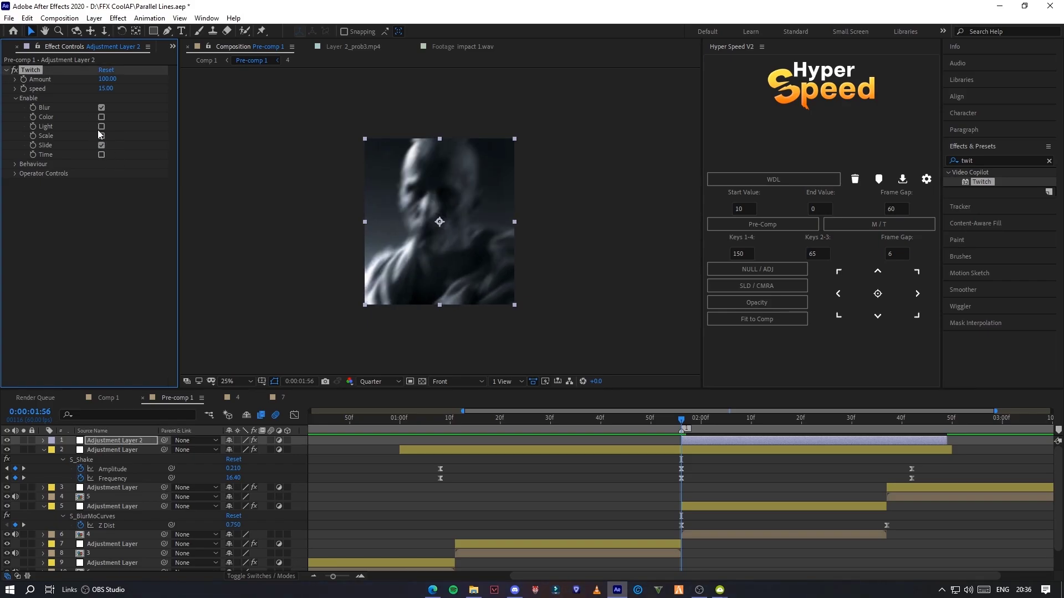
left_click_drag(109, 86, 110, 87)
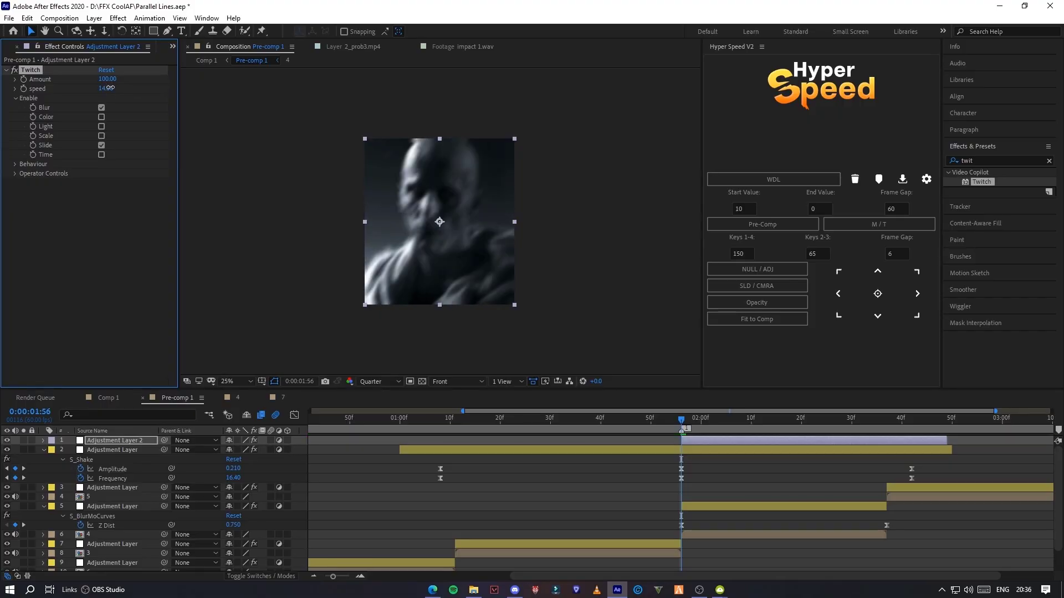
left_click(102, 127)
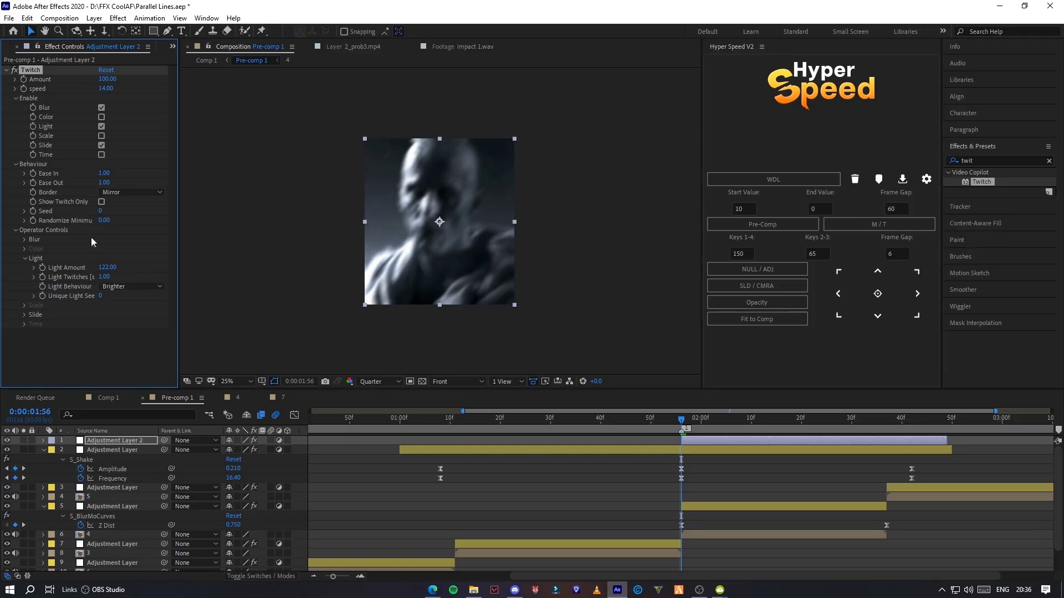
Step: Keyframe the Twitch Amount from 100 at 0:00:01:56 down to 0 at 0:00:02:17
left_click_drag(681, 439, 786, 424)
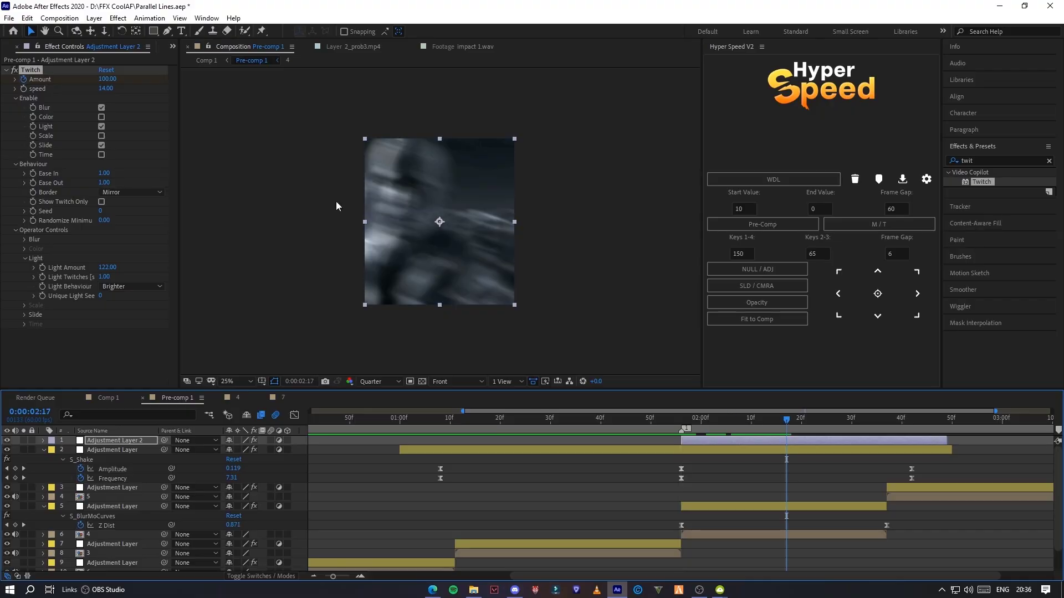
type("0")
key("Return")
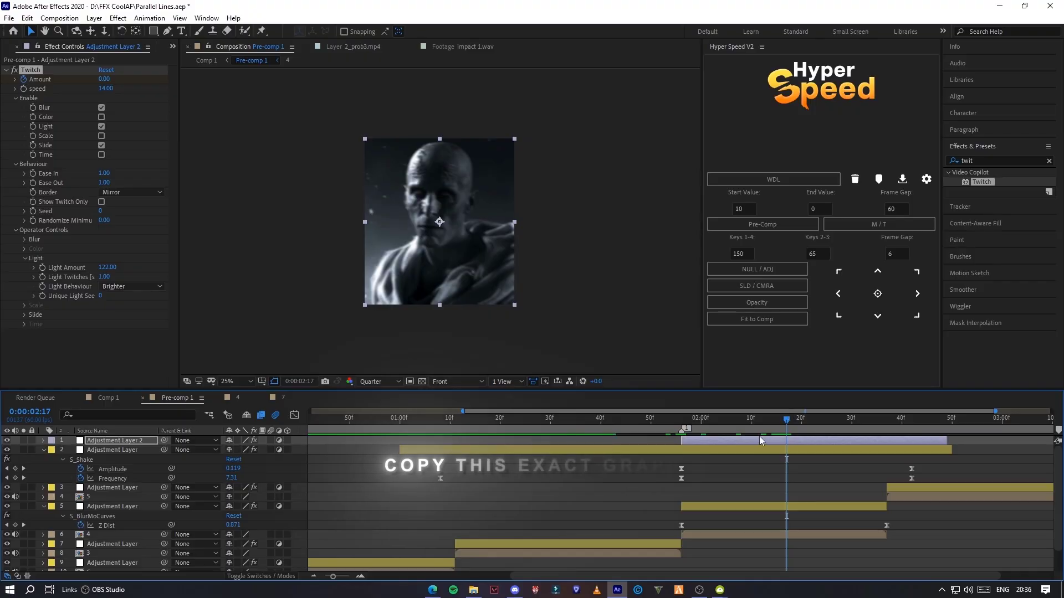
Step: Apply Easy Ease to both Twitch Amount keyframes and open their value graph
key("u")
left_click(681, 459, "shift")
key("F9")
left_click(294, 415)
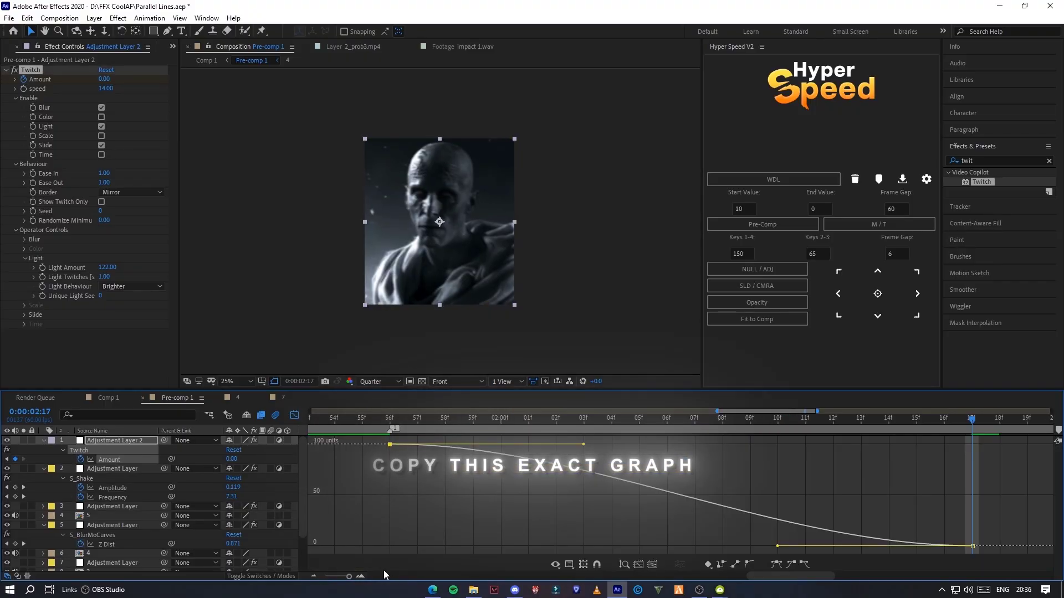
left_click_drag(356, 576, 338, 577)
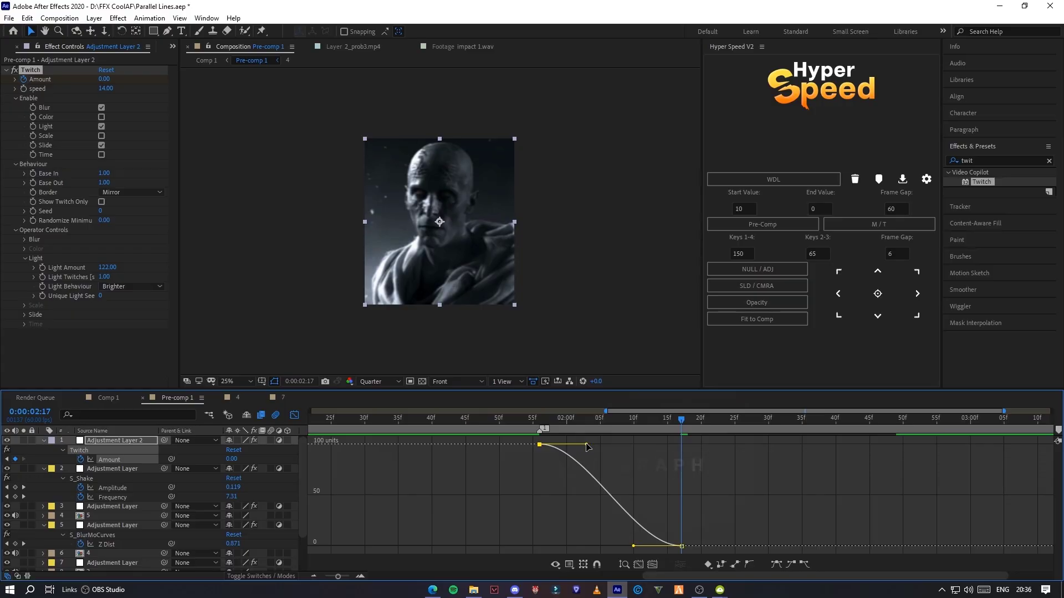
Step: Apply BCC Lens Blur OBS to the shake layer with Gamma 1000, and keyframe Iris Scale at 15 at 0:00:01:56
left_click_drag(496, 425, 479, 424)
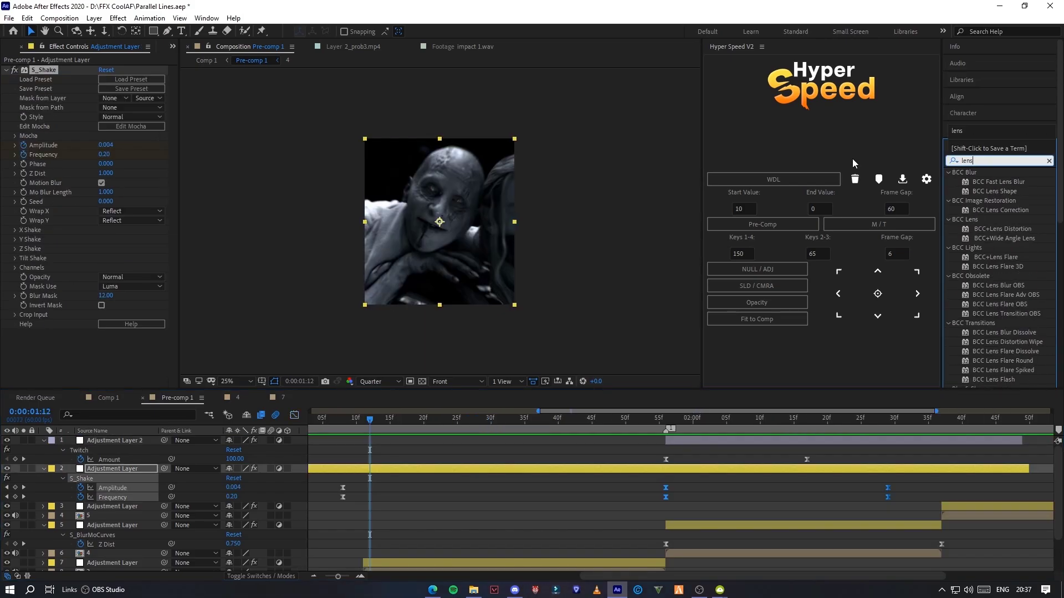
double_click(1015, 285)
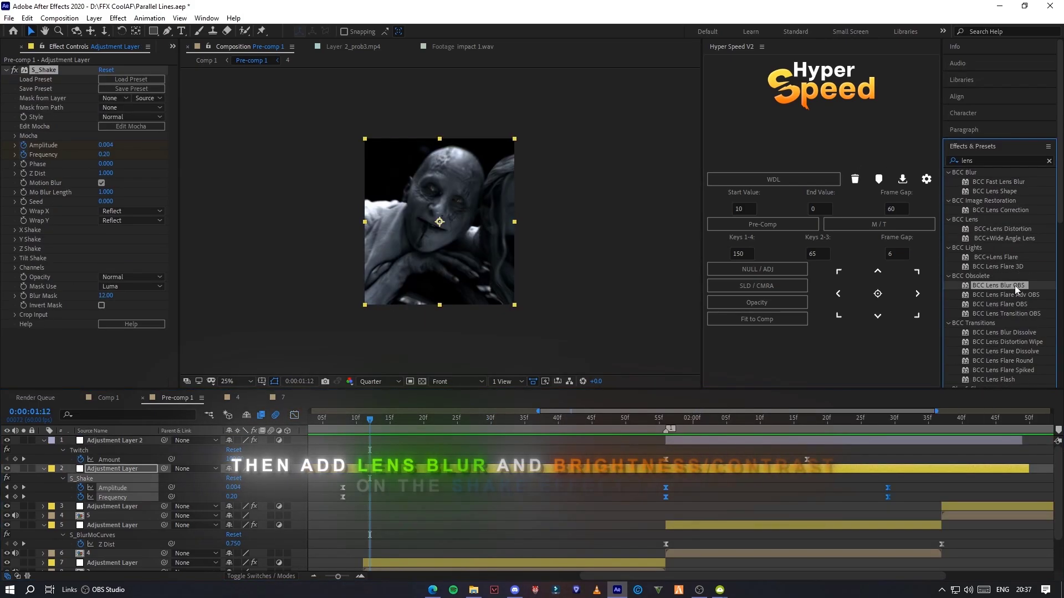
key("space")
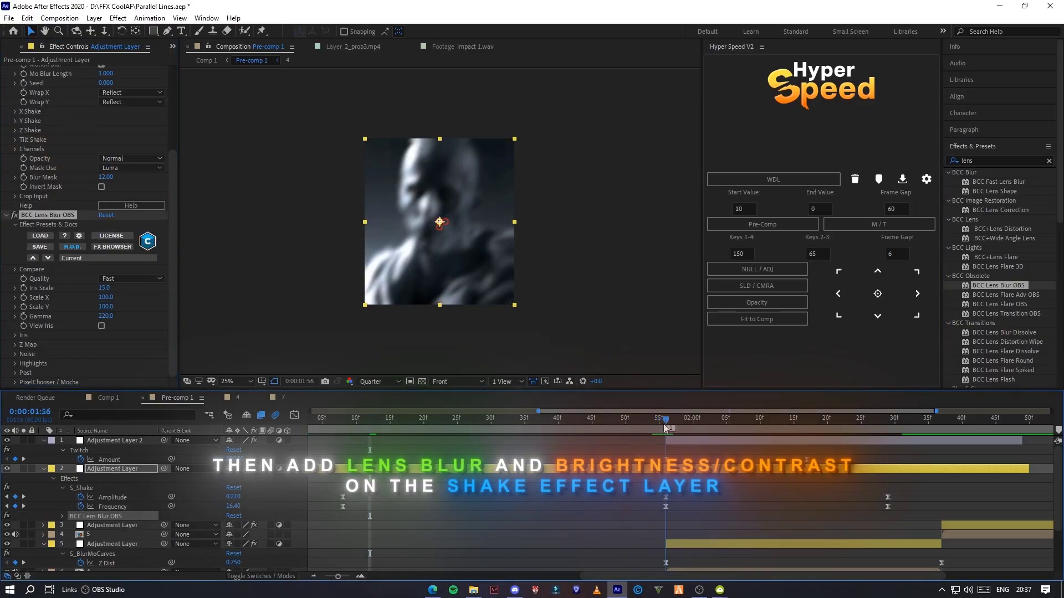
left_click_drag(221, 325, 477, 337)
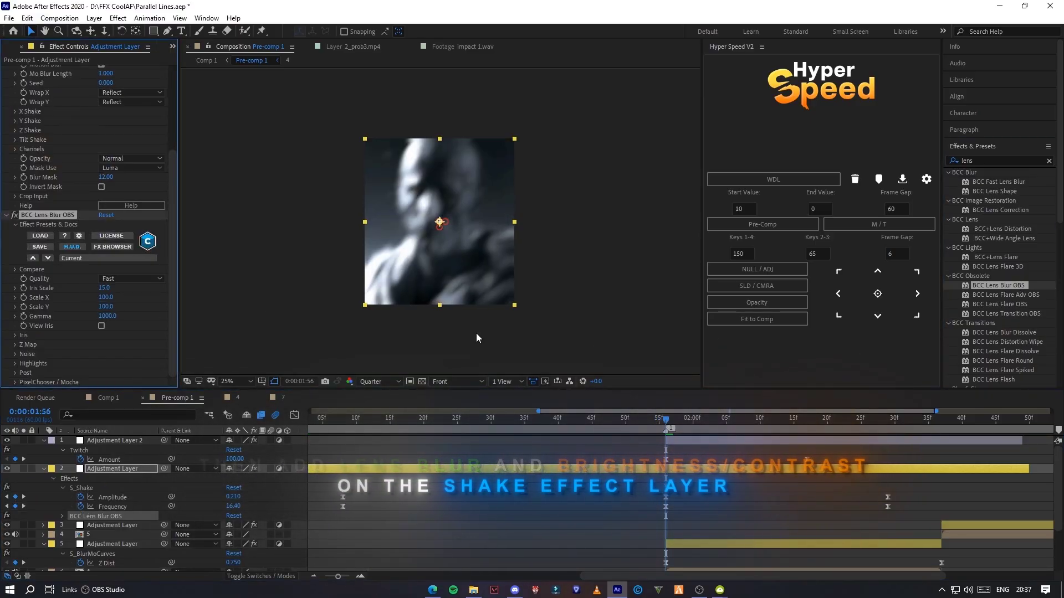
left_click(23, 288)
Step: Add lower Iris Scale keyframes to the lens blur at 0:00:01:15 and 0:00:02:27
left_click_drag(649, 421, 389, 422)
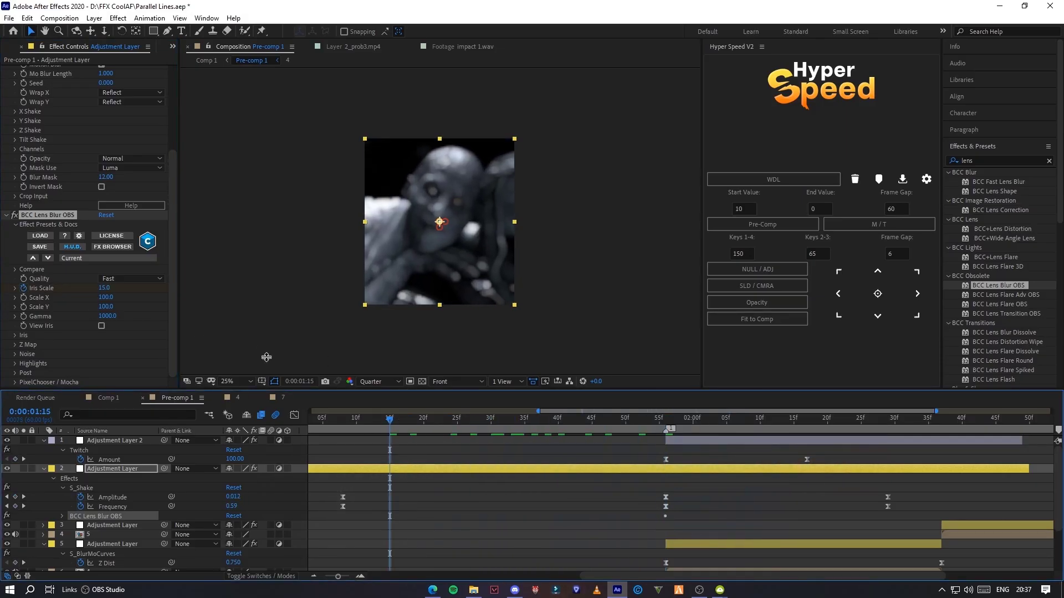
left_click_drag(107, 289, 2, 317)
left_click_drag(440, 427, 874, 414)
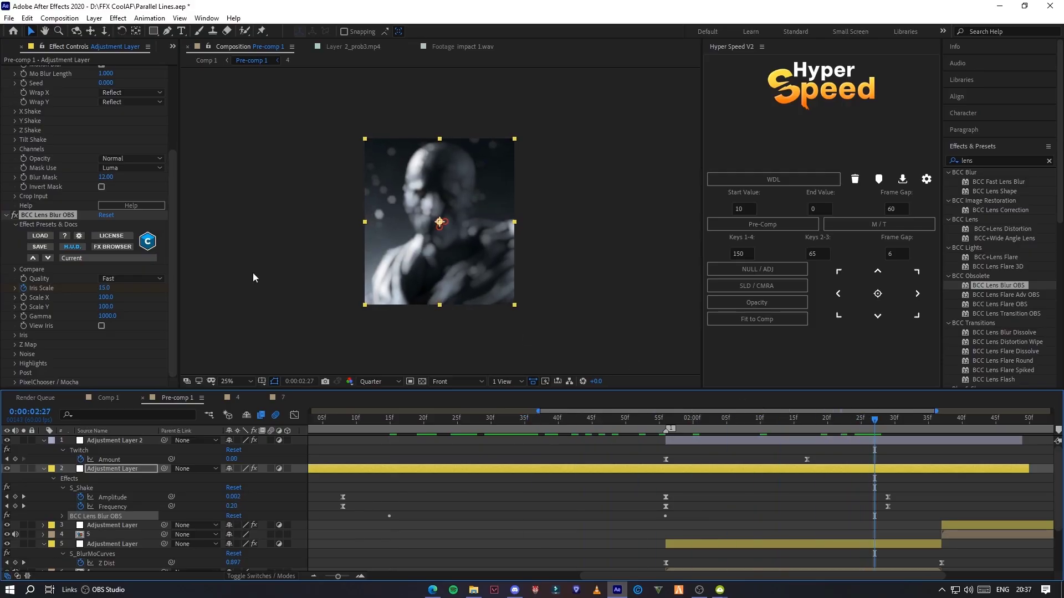
left_click_drag(113, 287, 62, 294)
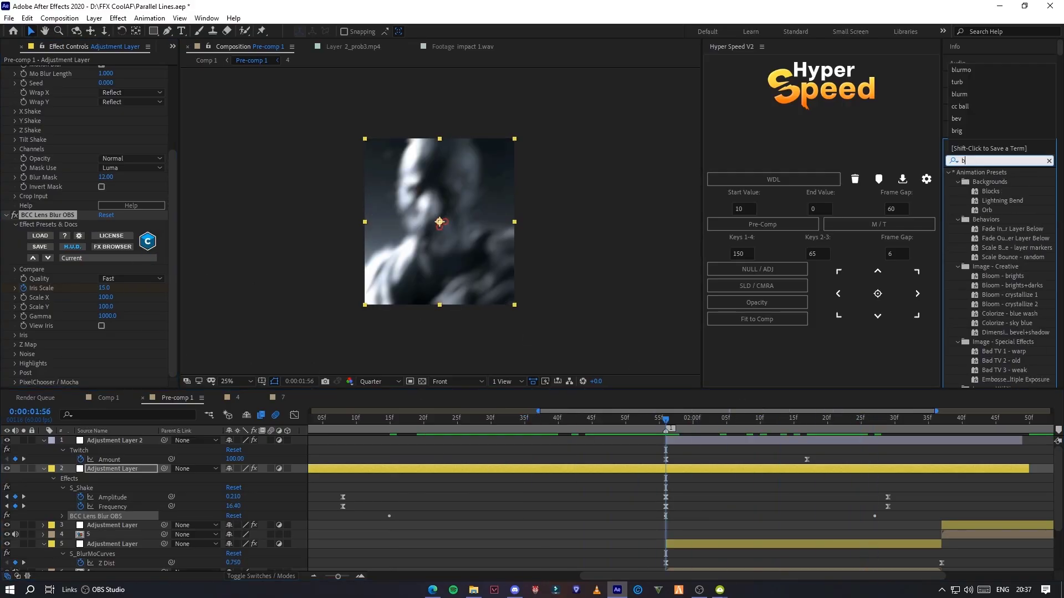
Step: Apply Brightness & Contrast to the shake layer and keyframe Brightness at 94 and Contrast at 92 at 0:00:01:56
left_click_drag(1012, 238, 154, 366)
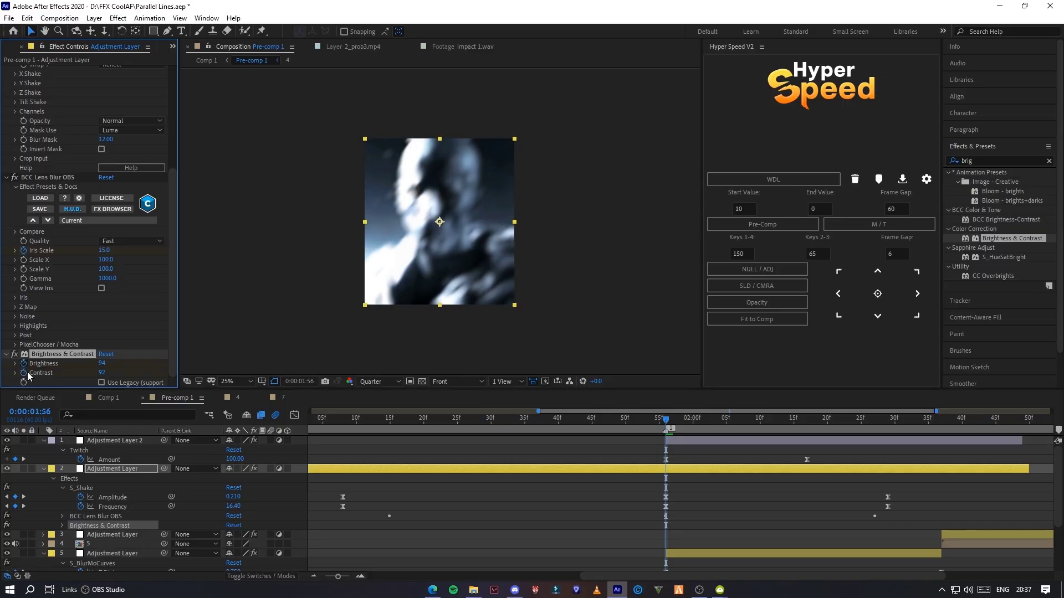
Step: Keyframe Brightness and Contrast at 0 on the shake layer at 0:00:01:15 and 0:00:02:30
left_click(390, 429)
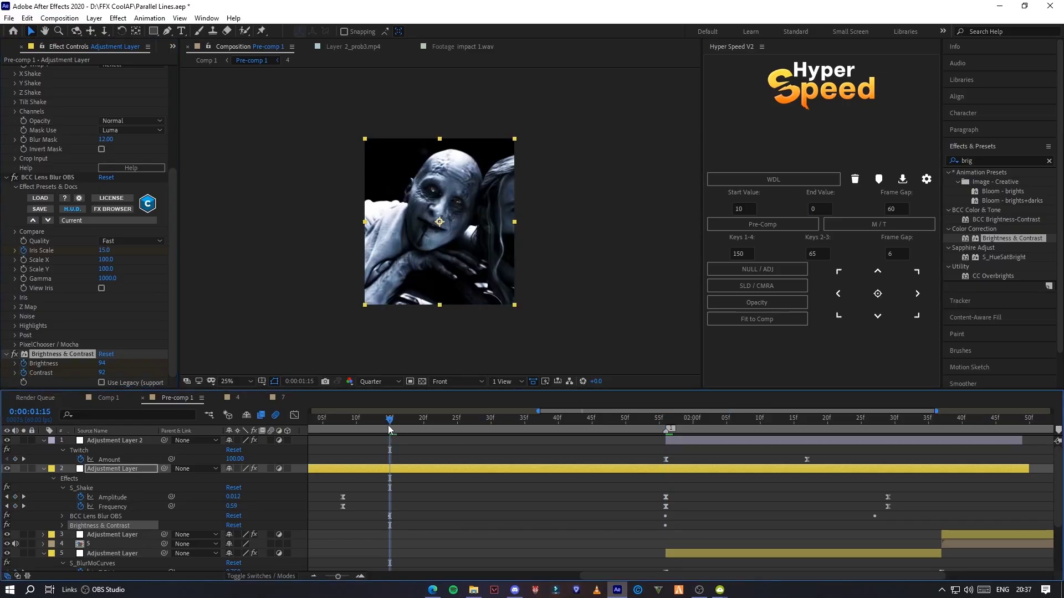
left_click(104, 363)
type("0")
key("Tab")
type("0")
left_click(517, 477)
left_click_drag(630, 425, 767, 423)
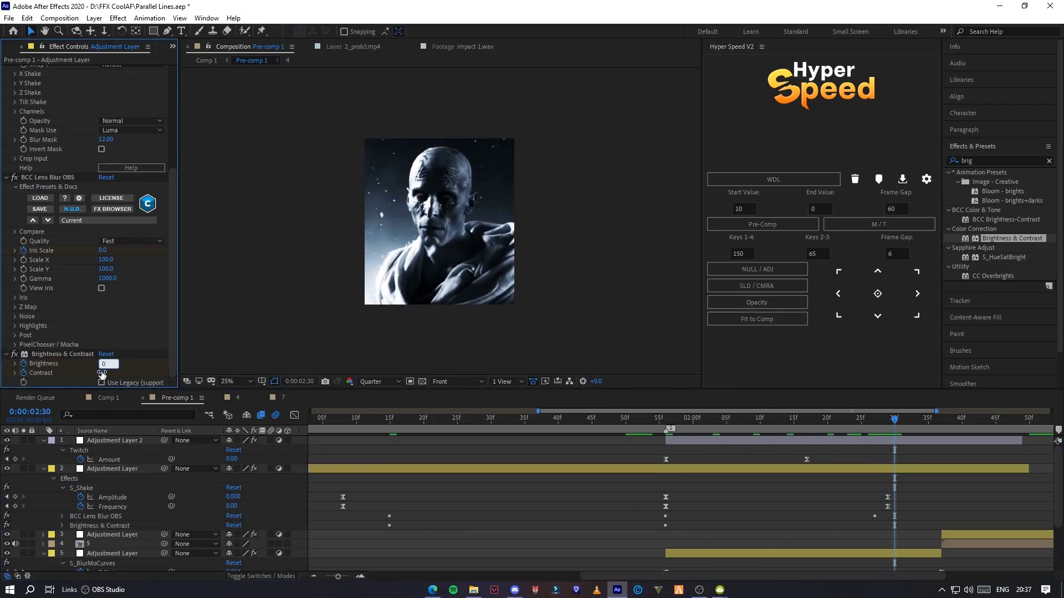
Step: Preview the transition from around 0:00:01:16 and return to 0:00:01:20
left_click(396, 424)
key("space")
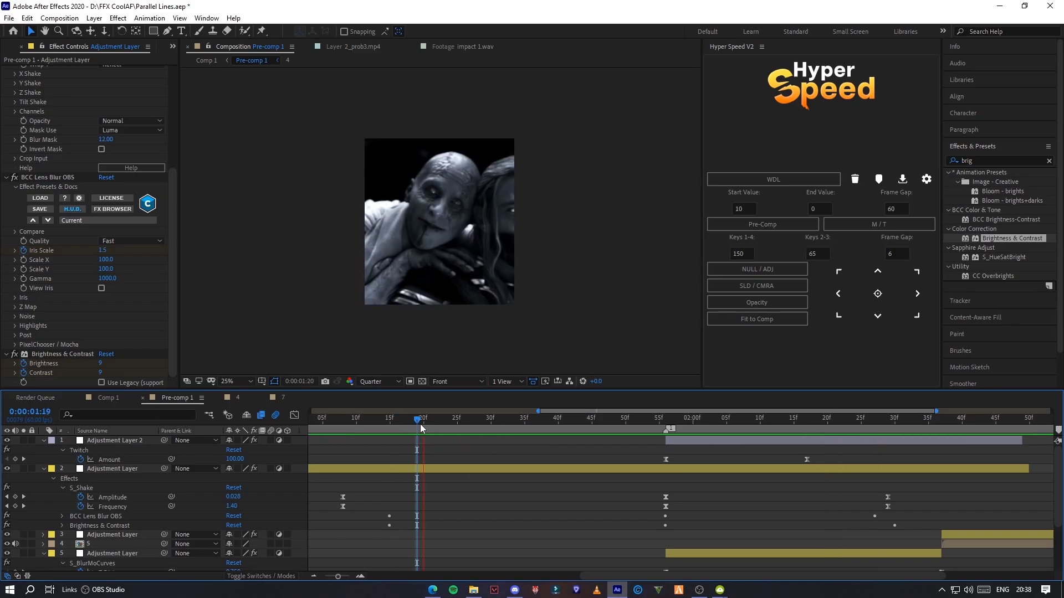
key("space")
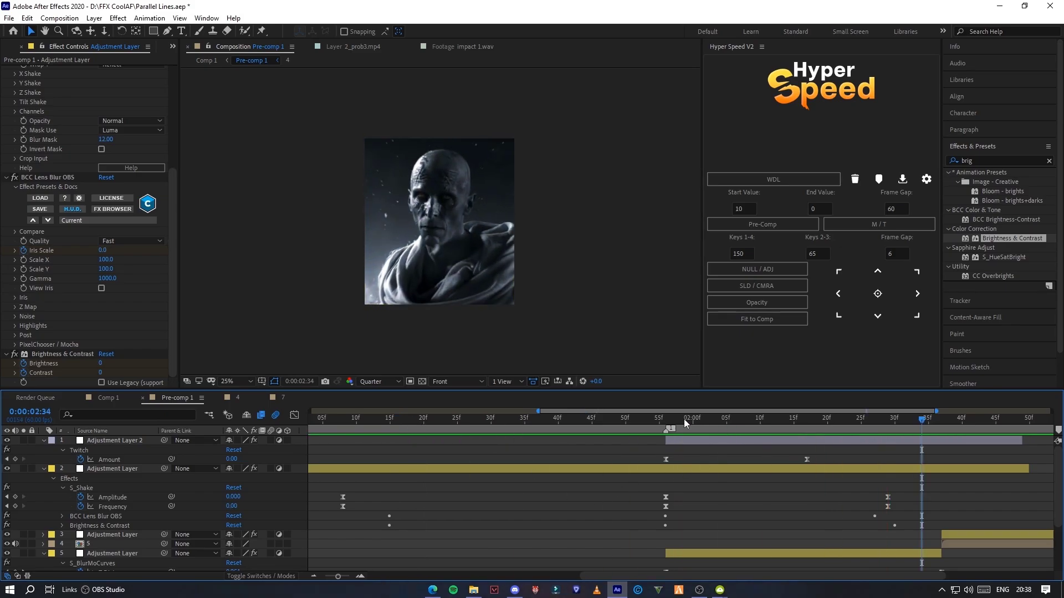
left_click_drag(684, 419, 424, 419)
Step: Create a 1080 x 1200 px black solid above the adjustment layers, starting at 0:00:01:17
left_click(527, 447)
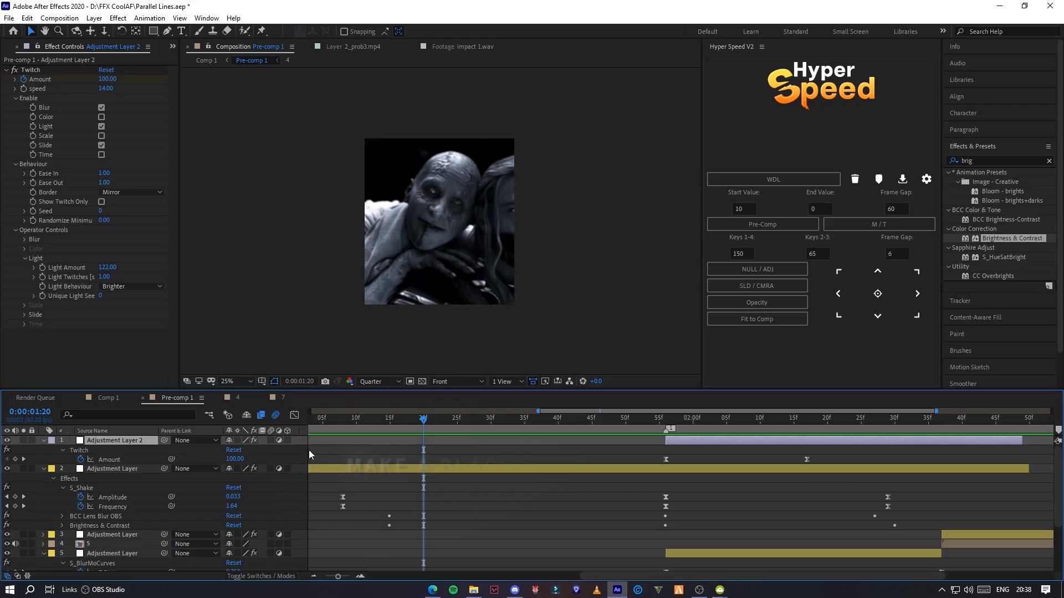
right_click(309, 455)
mouse_move(322, 459)
left_click(460, 473)
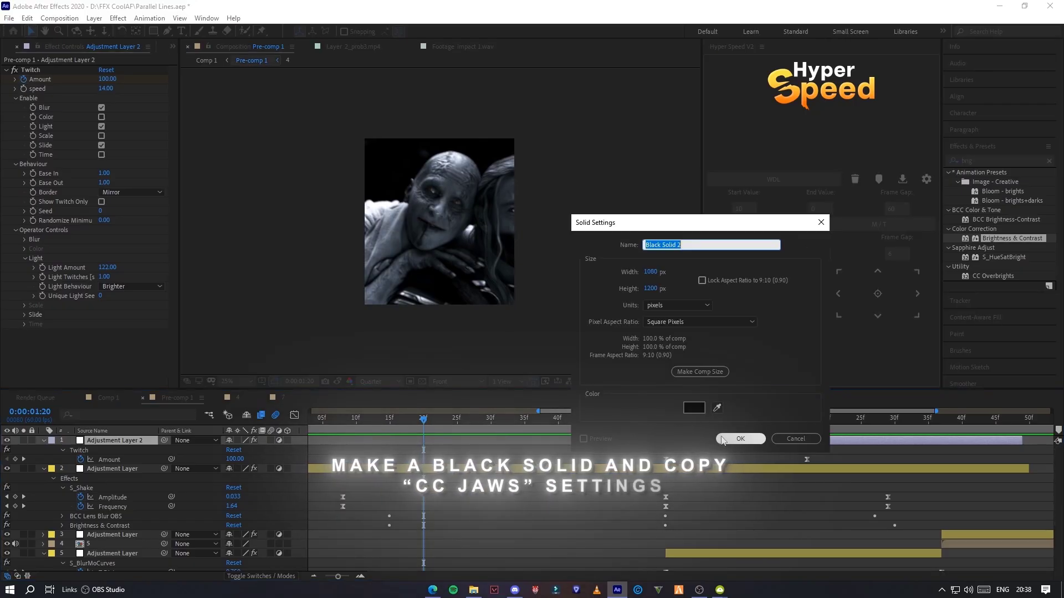
left_click(740, 439)
key("Page_Up")
key("Page_Up")
key("Page_Up")
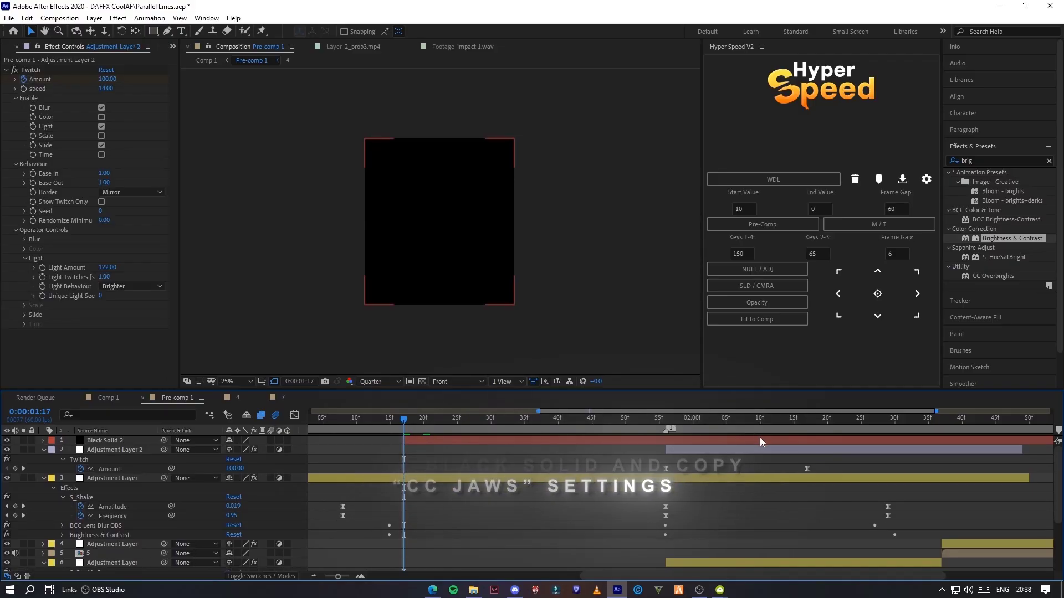
Step: Cut the black solid off at about 0:00:02:46 and shift it to start at about 0:00:01:14
left_click(759, 439)
left_click_drag(978, 420, 1001, 424)
key("ctrl+shift+d")
key("Delete")
left_click(664, 419)
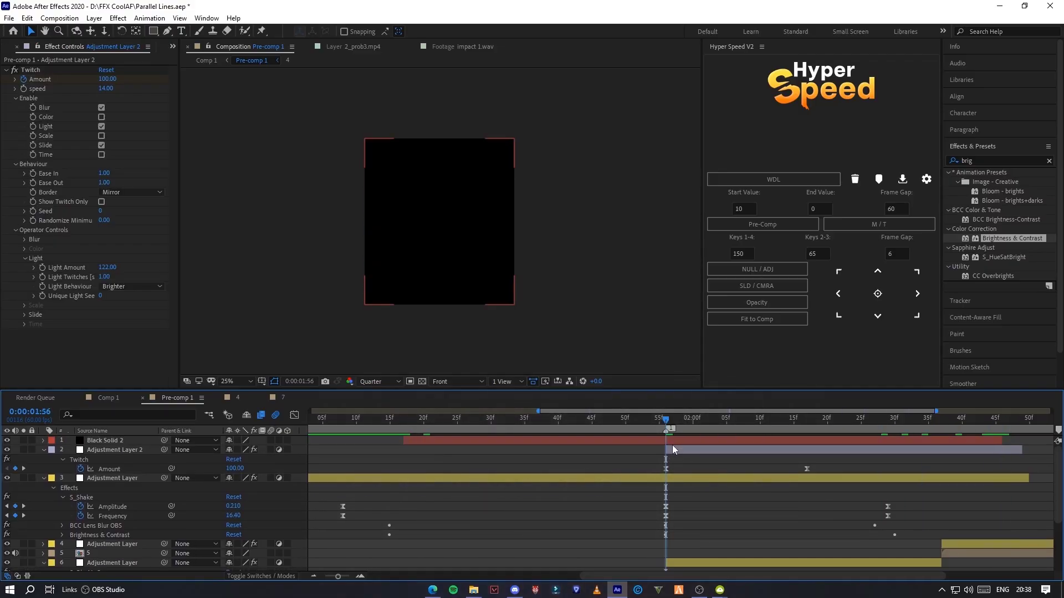
left_click_drag(672, 444, 659, 441)
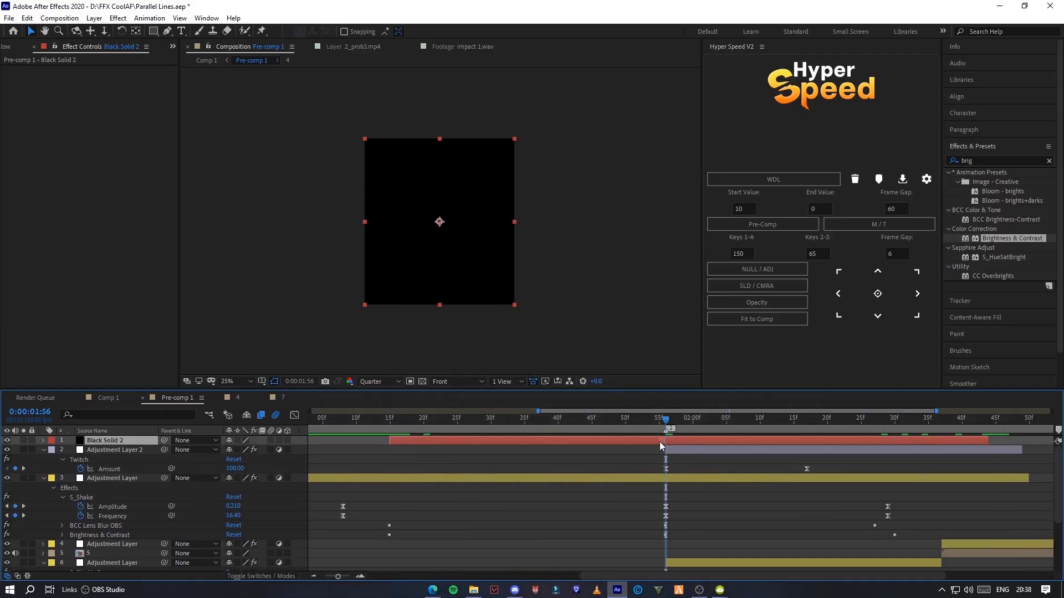
Step: Apply CC Jaws to the black solid with Height 0%, and keyframe Completion at 79% at 0:00:01:56
left_click(987, 160)
type("cc j")
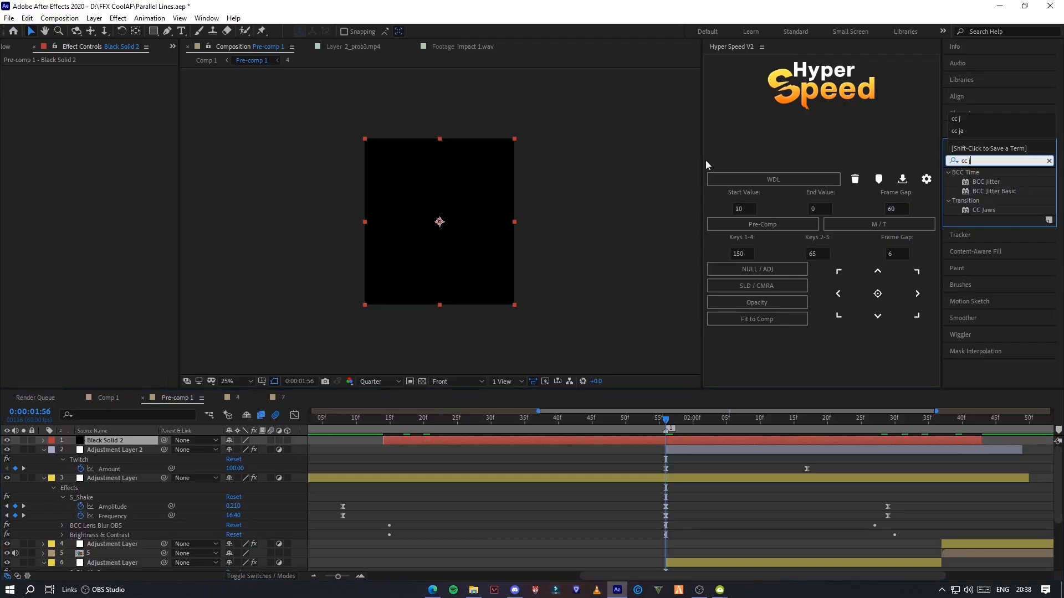
double_click(984, 211)
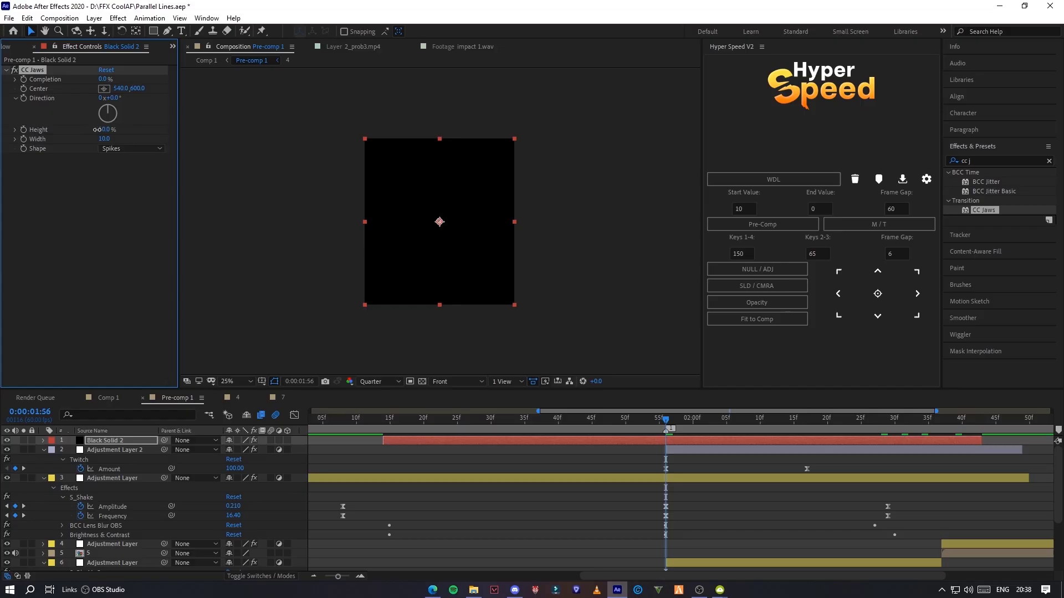
left_click_drag(107, 80, 168, 78)
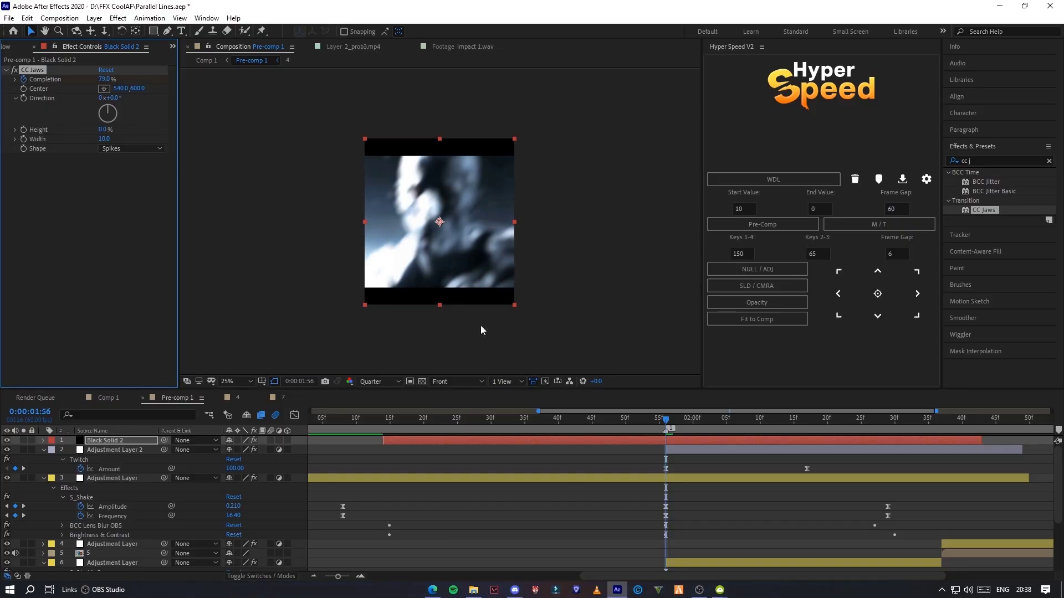
Step: Add 100% Completion keyframes to CC Jaws at 0:00:01:16 and 0:00:02:40
left_click_drag(617, 417, 470, 417)
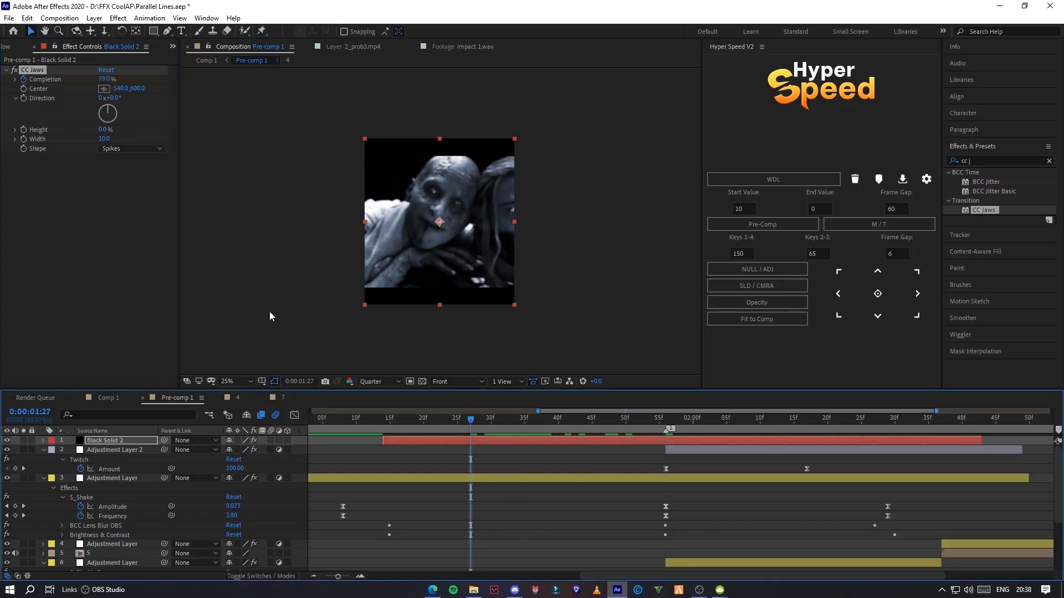
left_click(395, 422)
left_click_drag(113, 80, 500, 383)
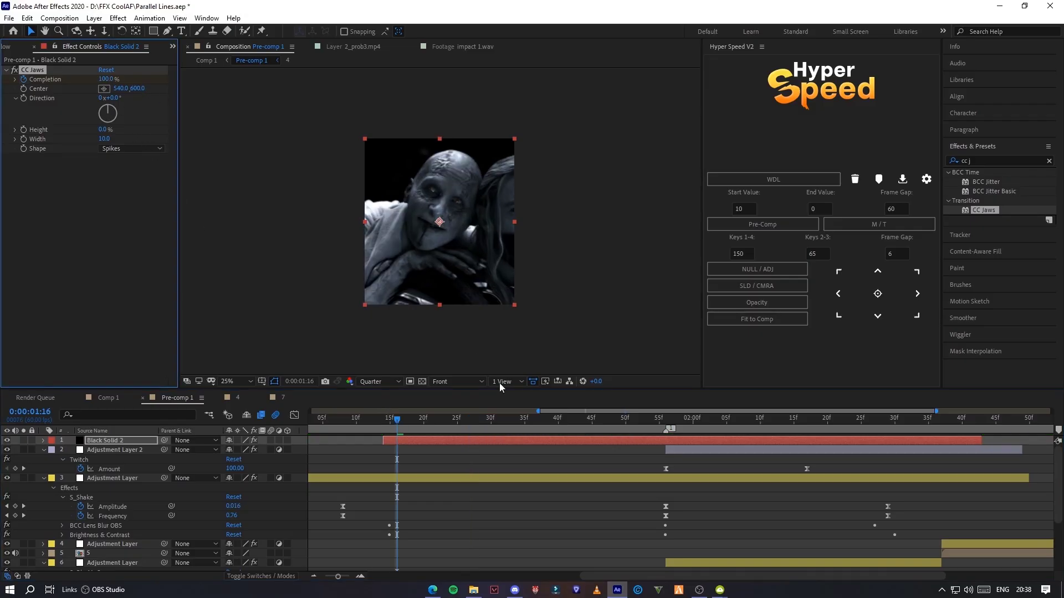
left_click_drag(456, 421, 962, 420)
left_click_drag(103, 81, 474, 134)
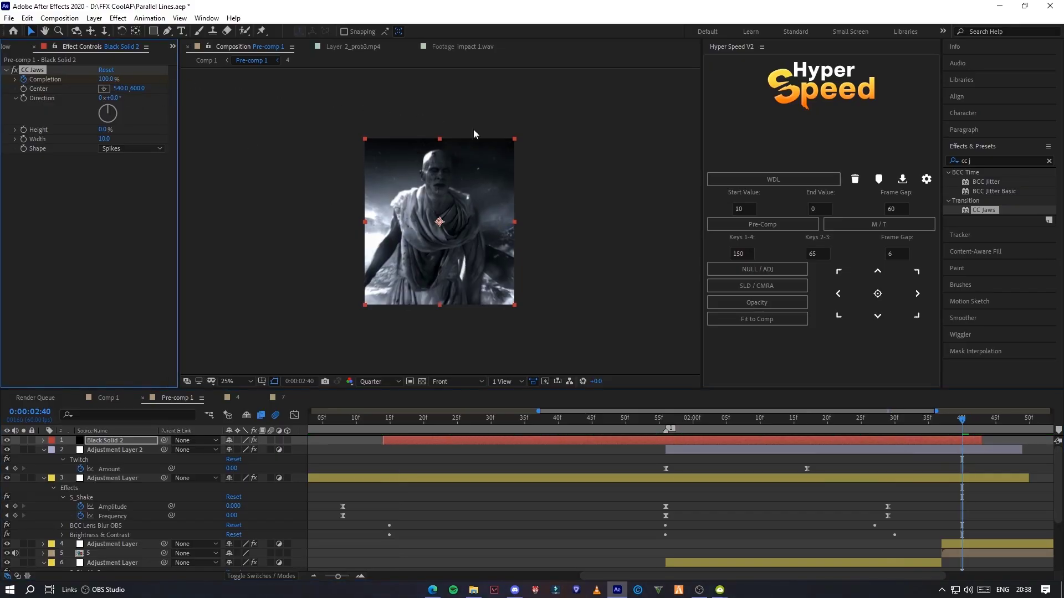
Step: Extend the solid and its last Completion keyframe to about 0:00:02:50, and set Completion to 70% at 0:00:01:56
key("u")
left_click_drag(963, 459, 1011, 438)
left_click(666, 419)
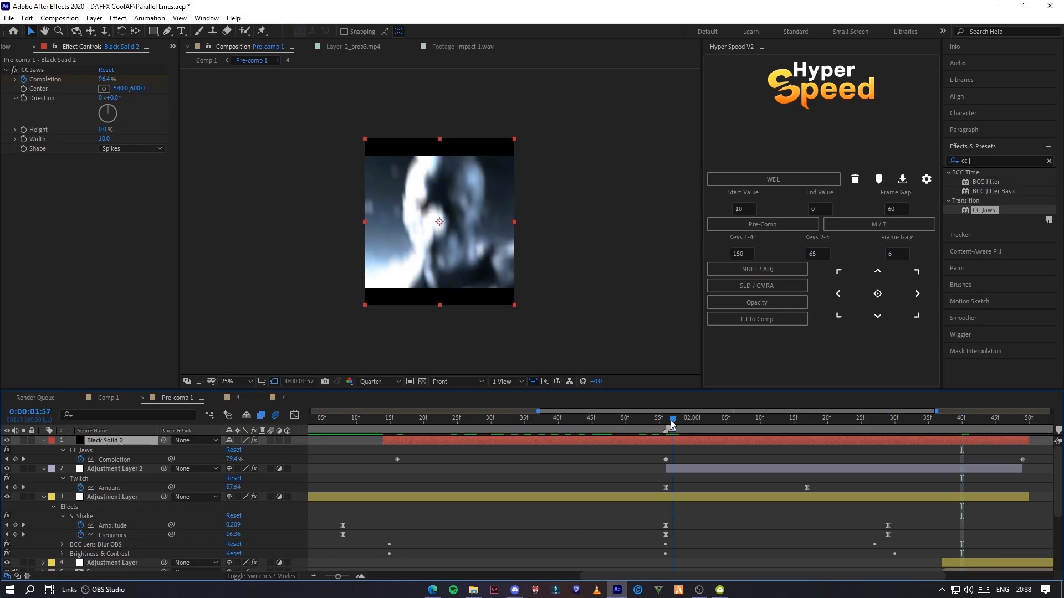
left_click_drag(103, 80, 98, 79)
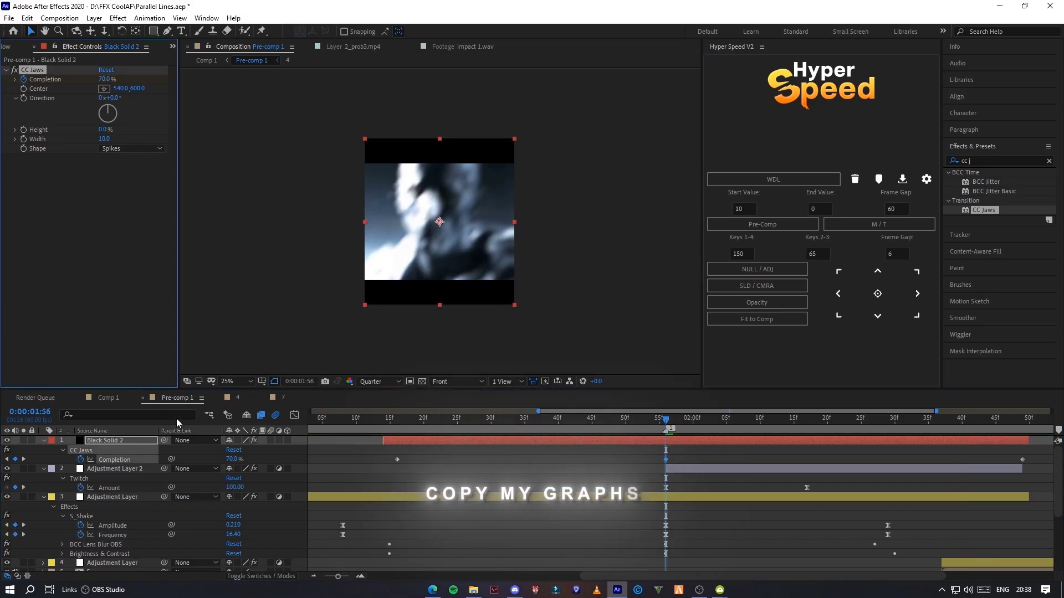
Step: Lower the black solid's Opacity to about 65% and set CC Jaws Completion to 78% at 0:00:01:56
key("t")
left_click_drag(229, 450, 209, 453)
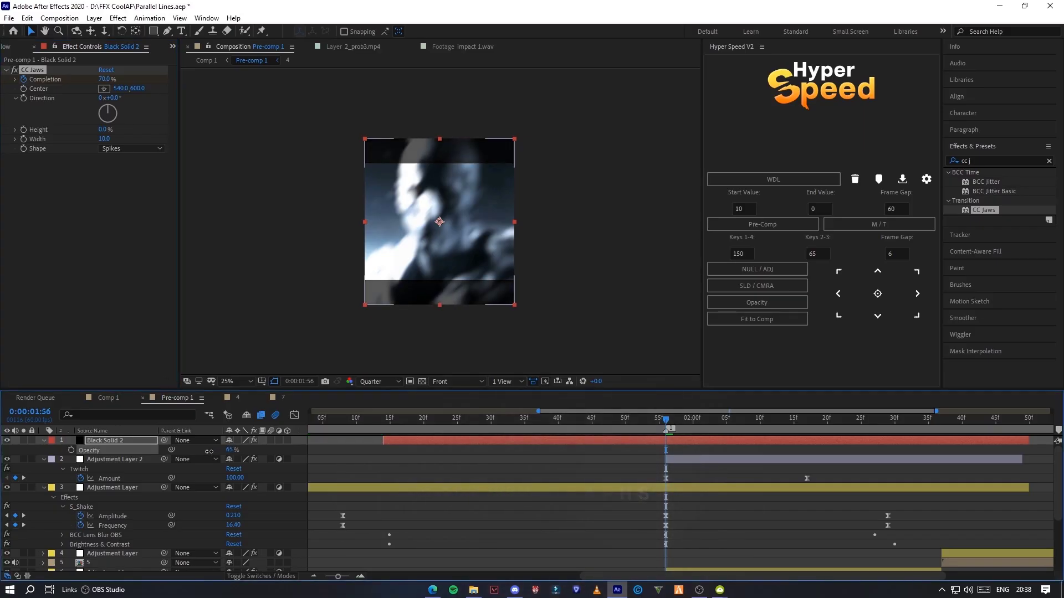
left_click(106, 82)
key("u")
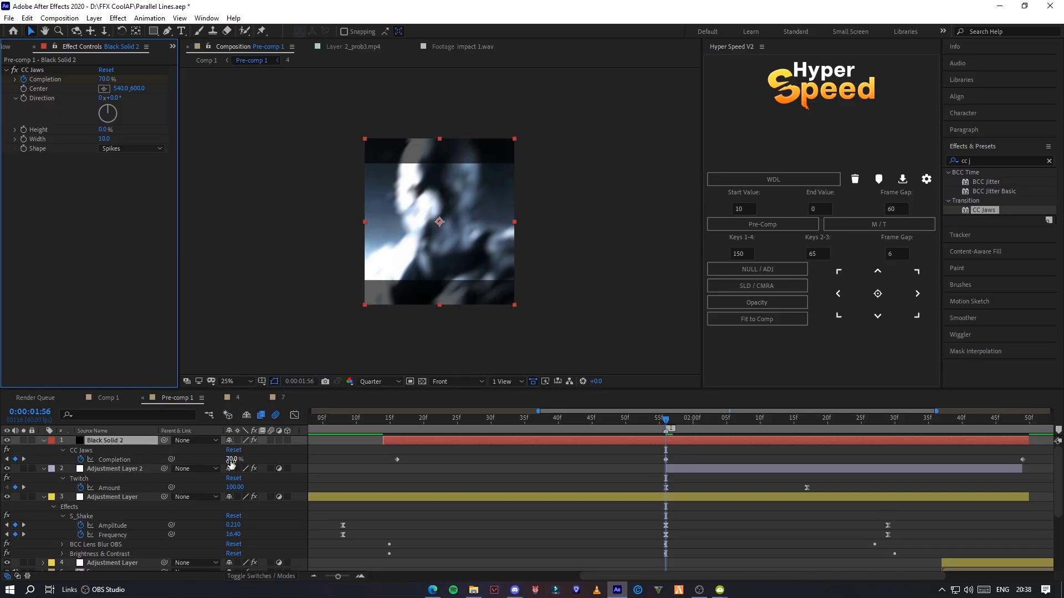
left_click_drag(231, 463, 1032, 460)
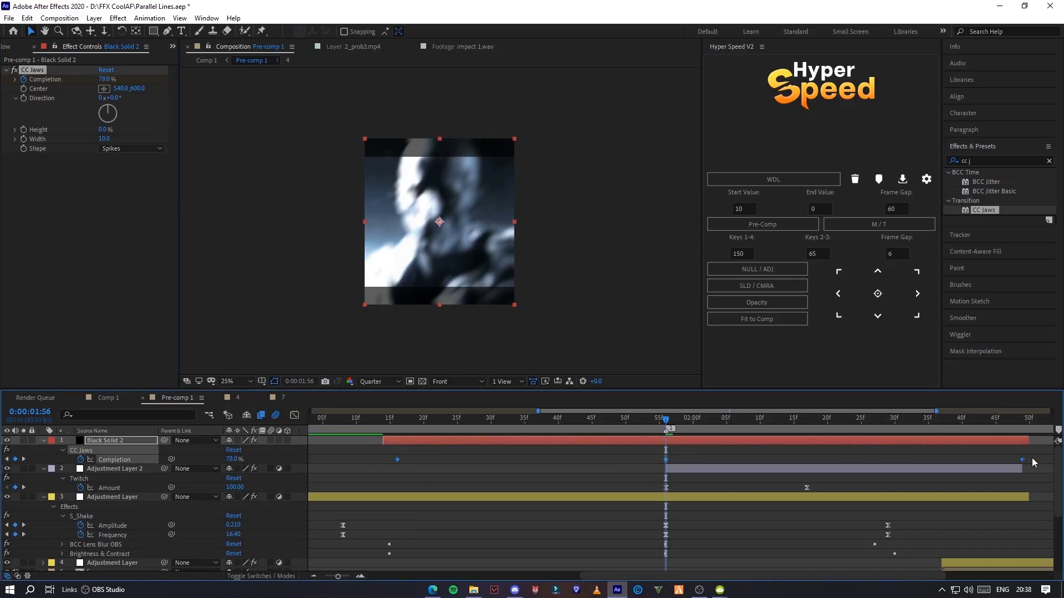
Step: Easy Ease the Completion keyframes and steepen the value graph right after the 0:00:01:56 keyframe
left_click(295, 416)
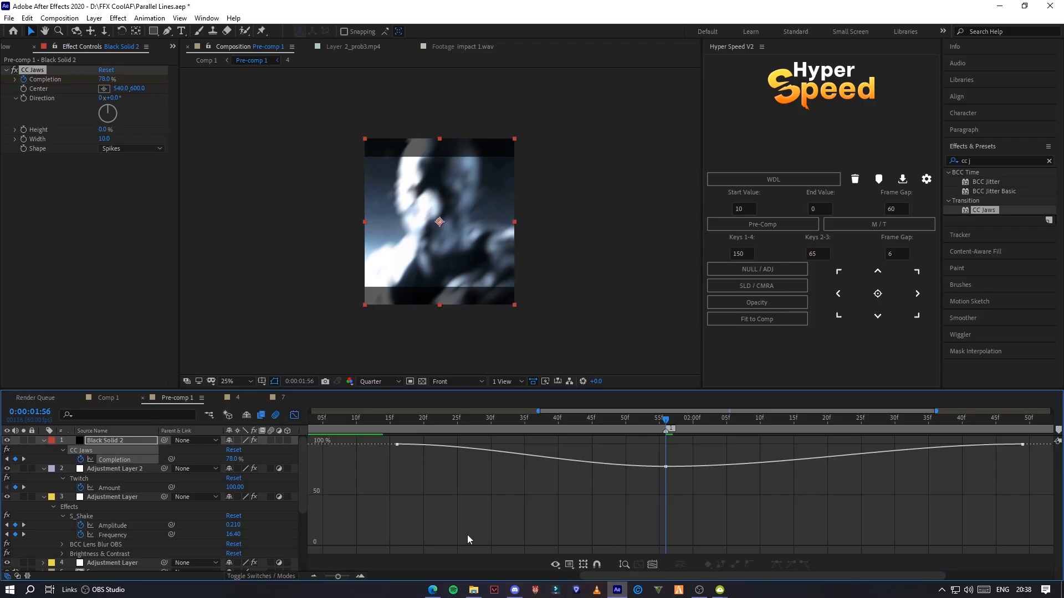
left_click(647, 564)
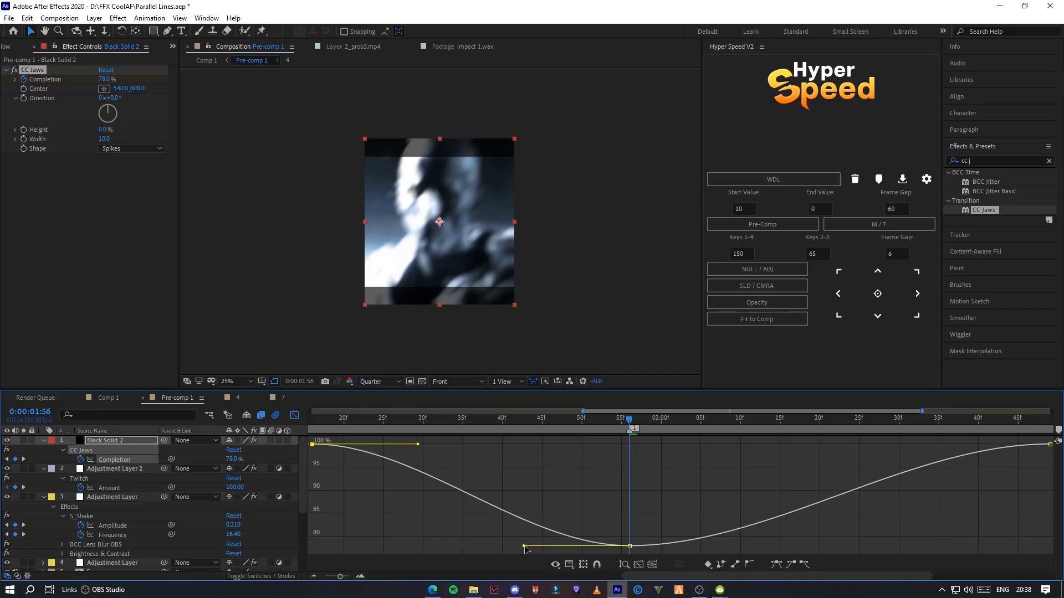
left_click_drag(664, 527, 601, 559)
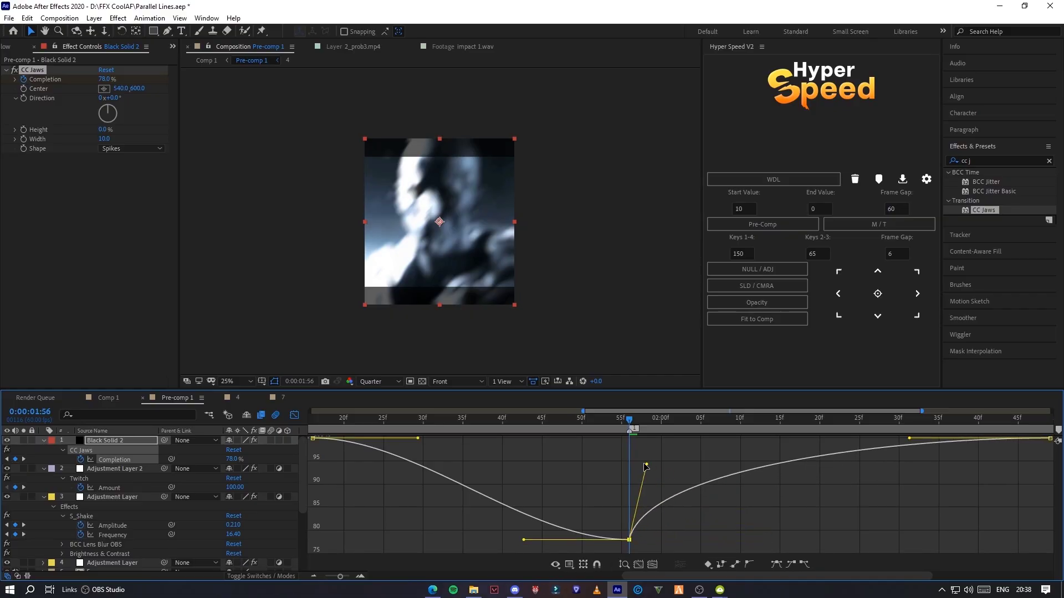
Step: Preview the black bars closing and opening across the transition from 0:00:01:16
key("space")
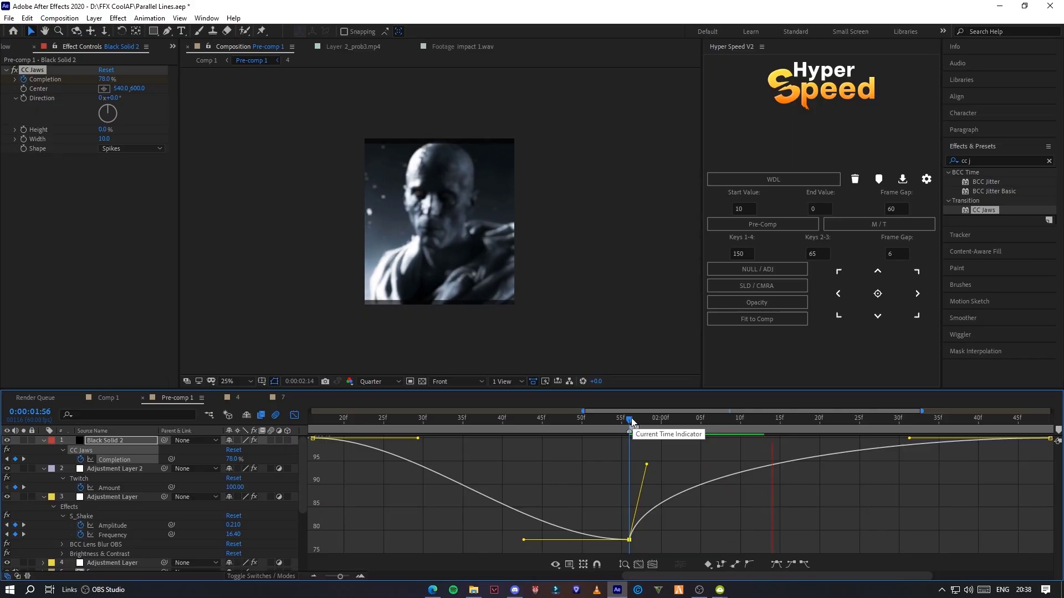
left_click_drag(613, 422, 437, 421)
key("space")
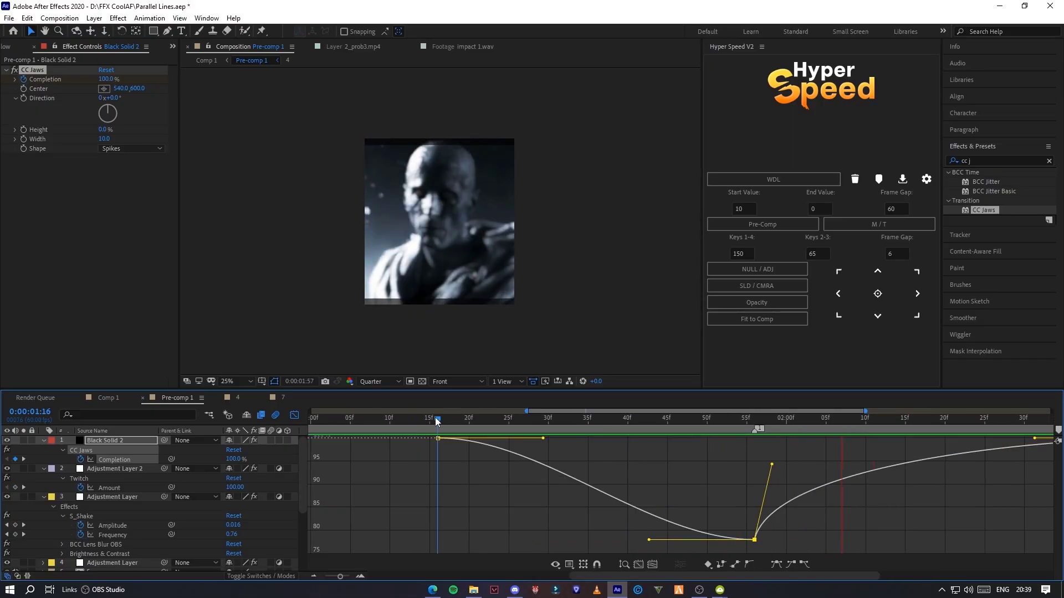
key("space")
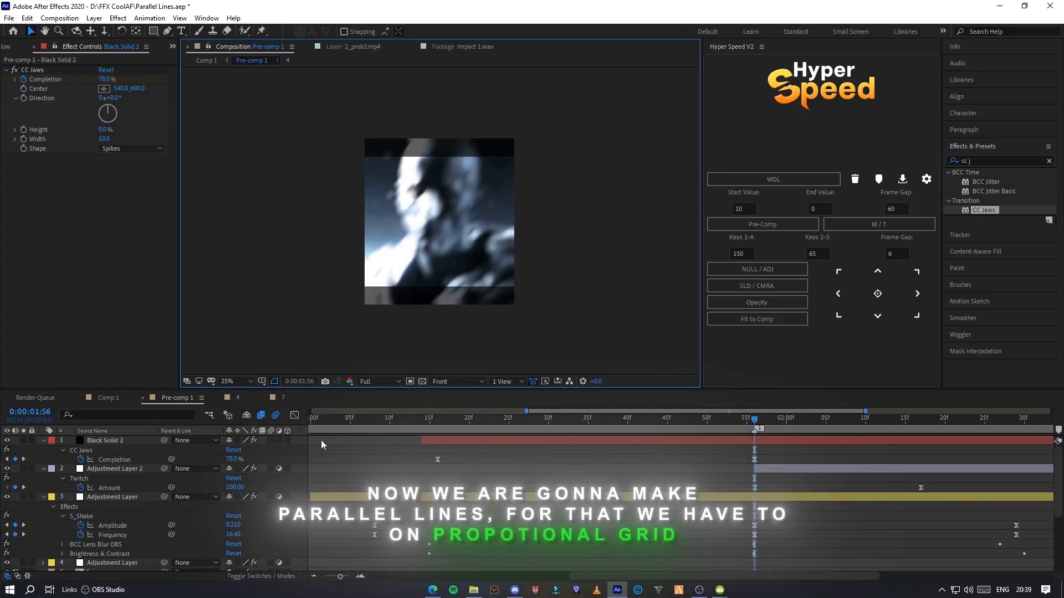
Step: Draw a straight 4 px horizontal line across the full frame with the Pen tool, showing the proportional grid only as a guide
left_click(274, 381)
left_click(294, 405)
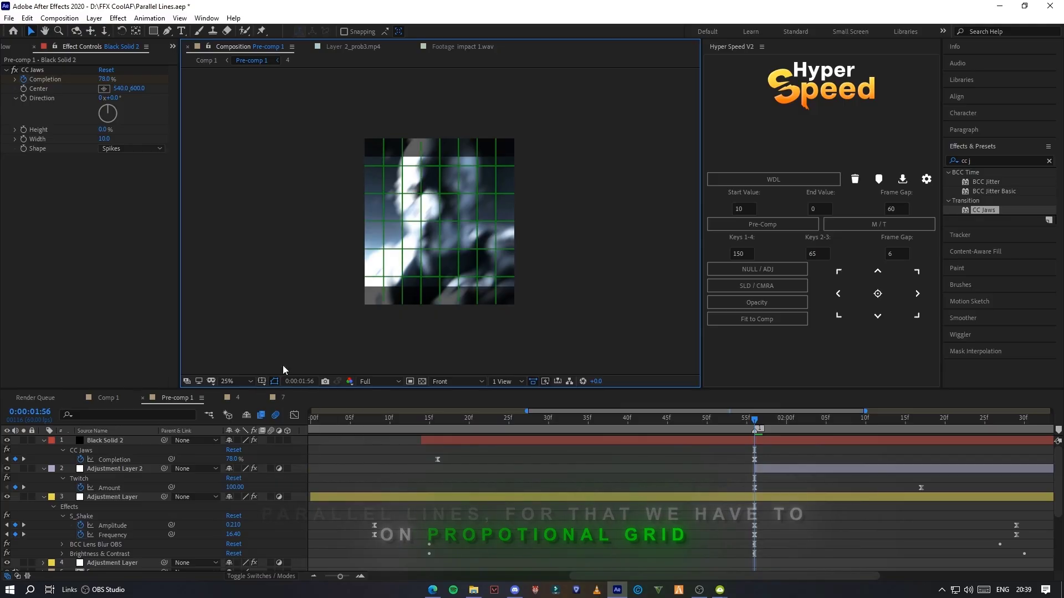
left_click(167, 32)
scroll(327, 166, "up", 4)
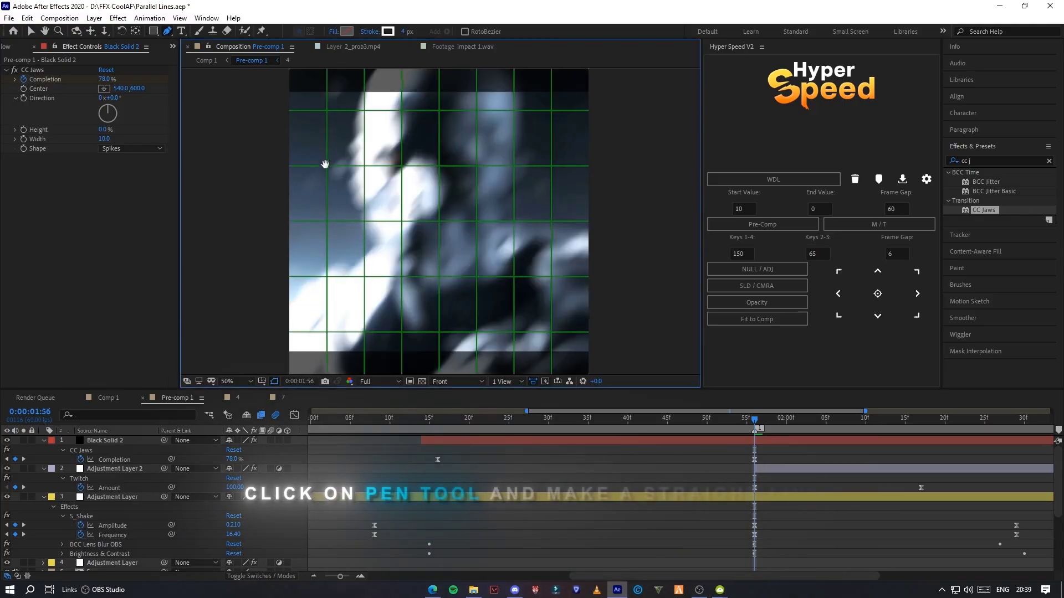
scroll(353, 243, "down", 2)
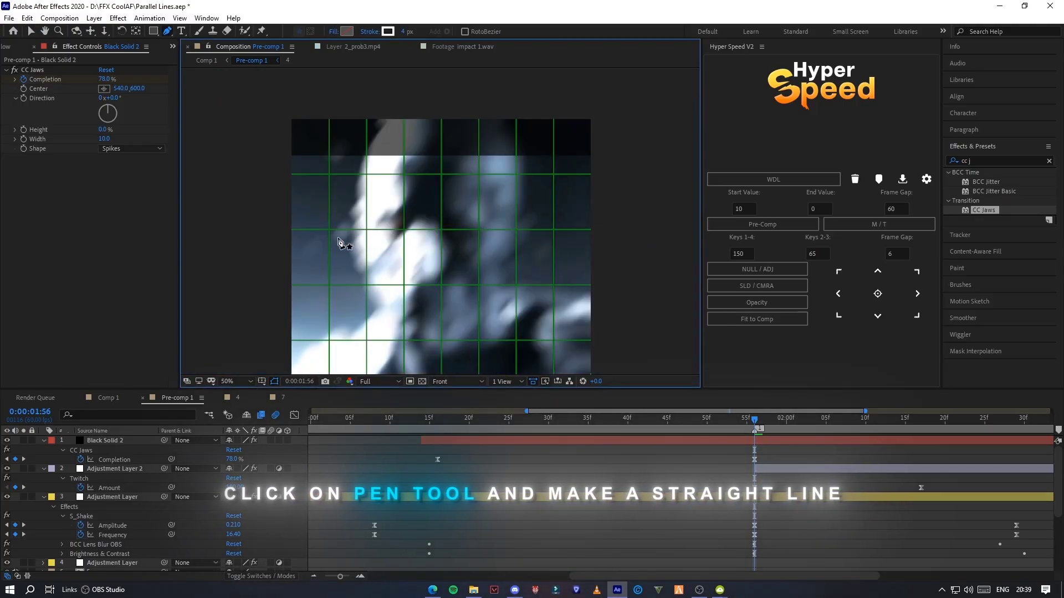
left_click(290, 229)
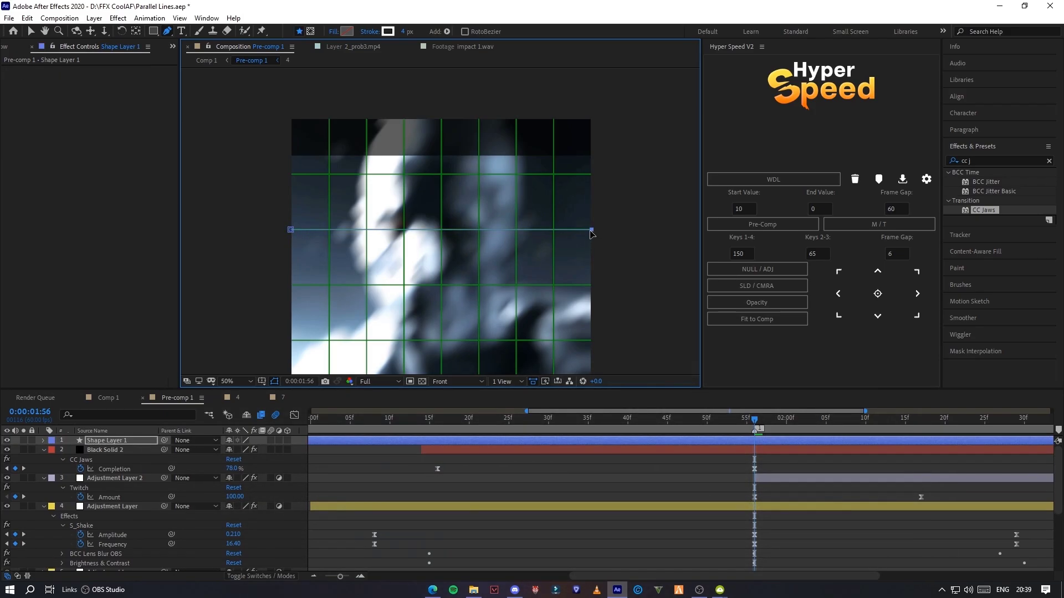
left_click(274, 381)
left_click(355, 424)
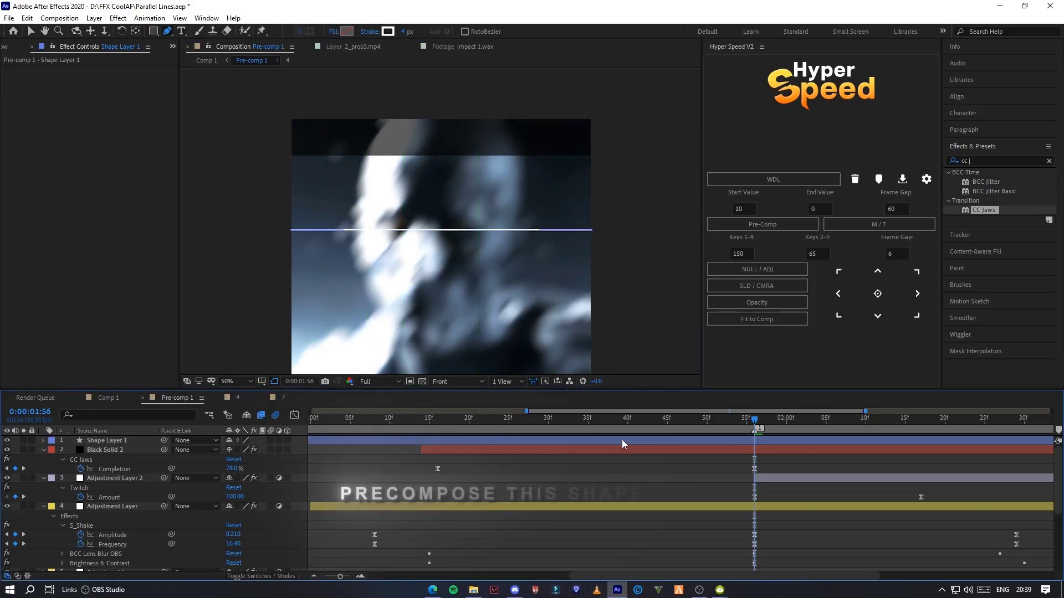
Step: Pre-compose the line's shape layer and open the new composition
left_click(763, 223)
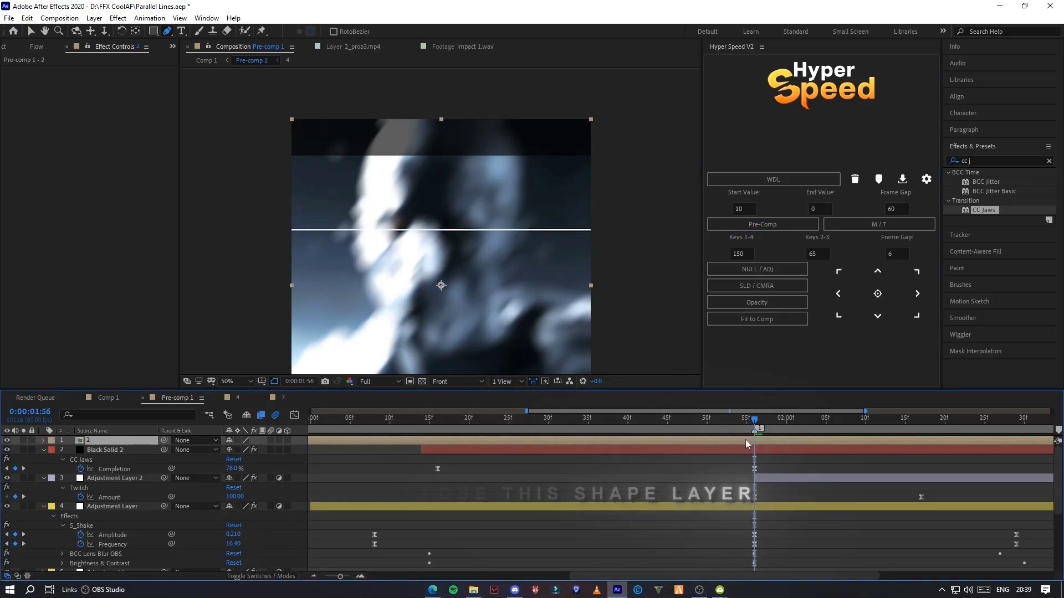
double_click(746, 440)
Step: Add a Scale keyframe to the line's shape layer at 0:00:00:00
left_click(329, 438)
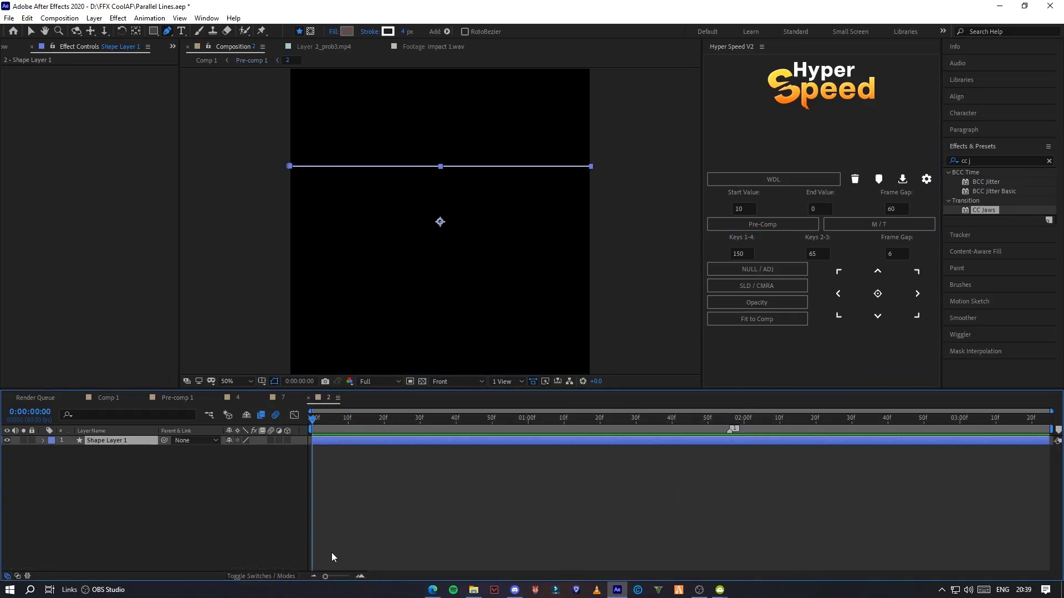
left_click_drag(325, 576, 344, 576)
key("s")
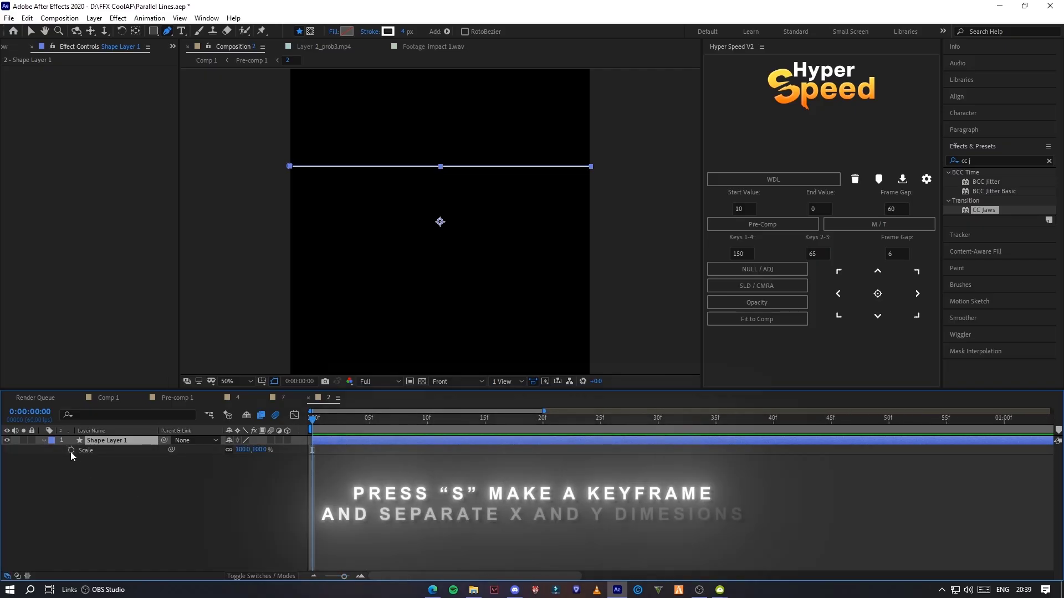
left_click(71, 449)
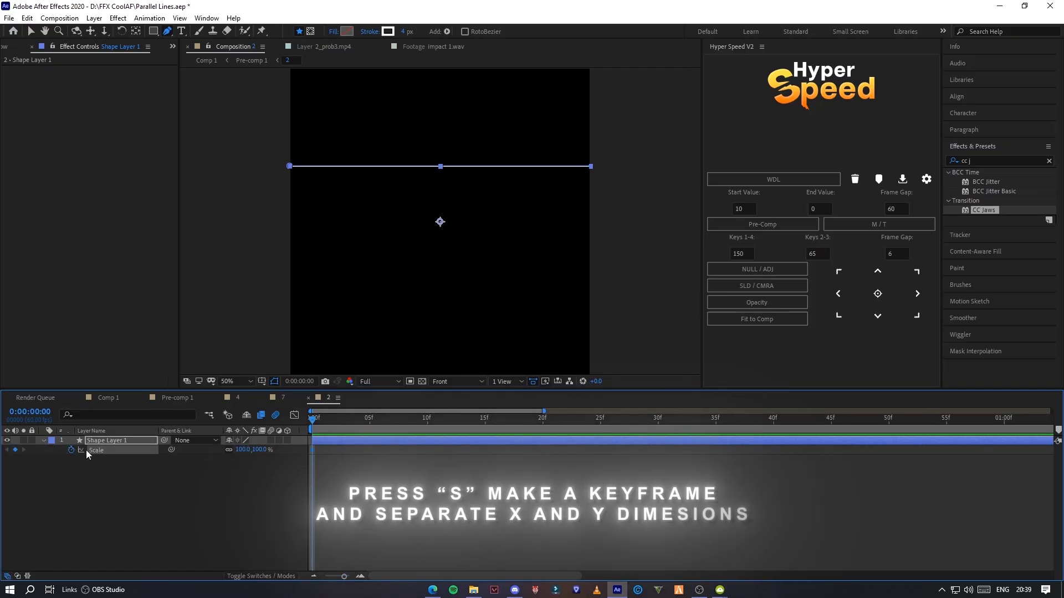
Step: Unlink the Scale dimensions and set the line's horizontal scale to 0% at 0:00:00:00
left_click(228, 449)
left_click_drag(245, 449, 242, 451)
left_click(243, 451)
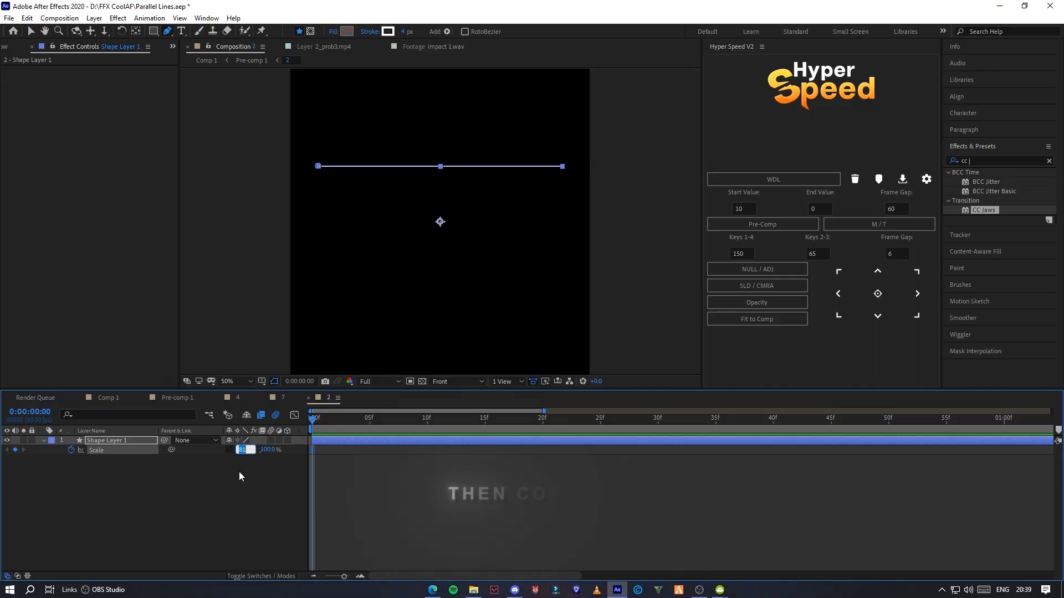
type("0")
left_click(240, 474)
Step: Add a second Scale keyframe at 0:00:01:25 with the line's horizontal scale at 98%
left_click_drag(314, 424, 431, 426)
key("space")
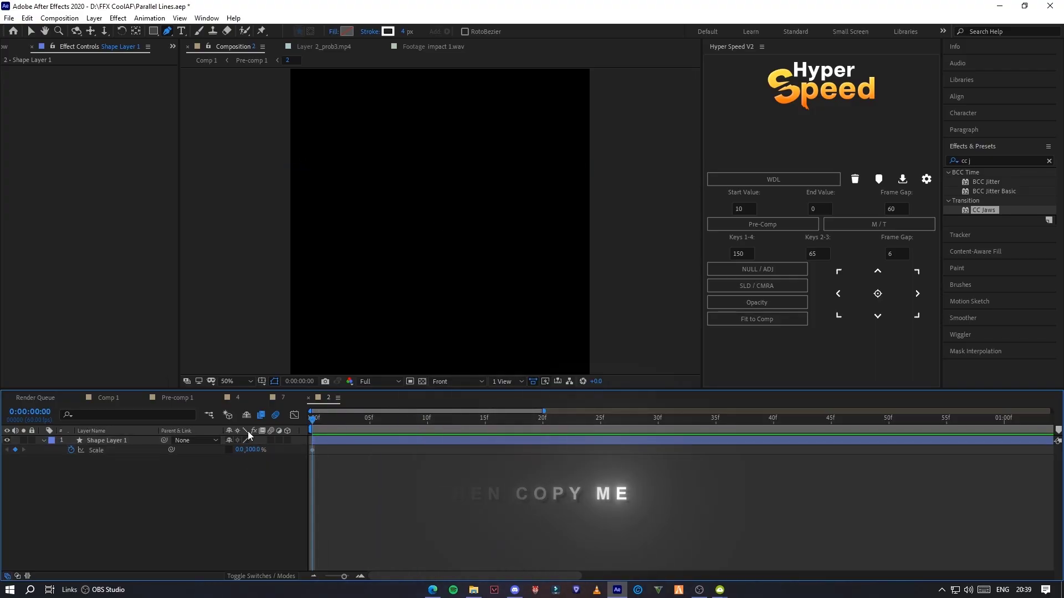
key("space")
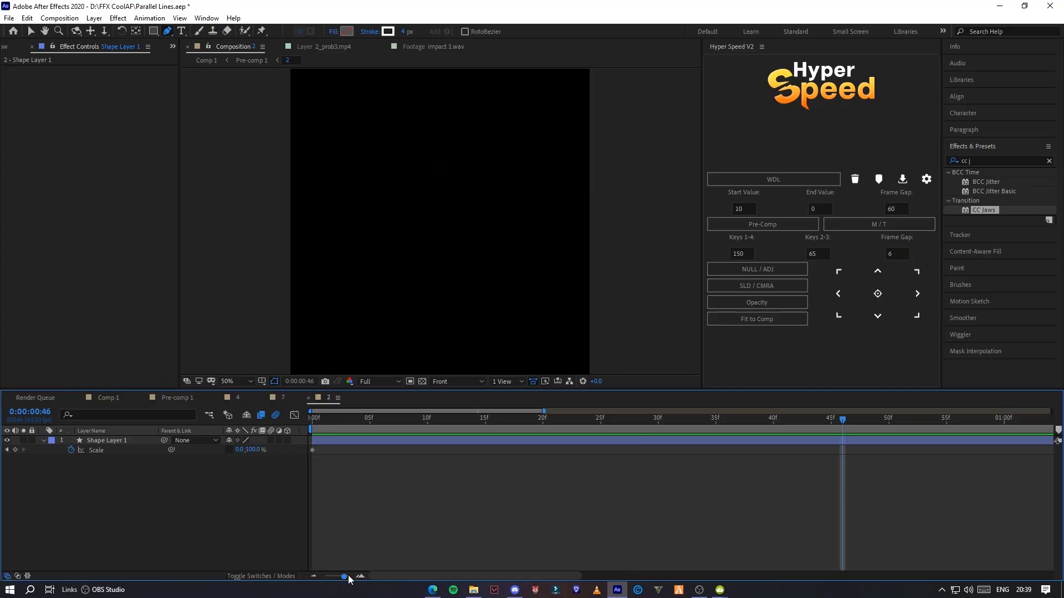
left_click_drag(346, 577, 325, 576)
key("Home")
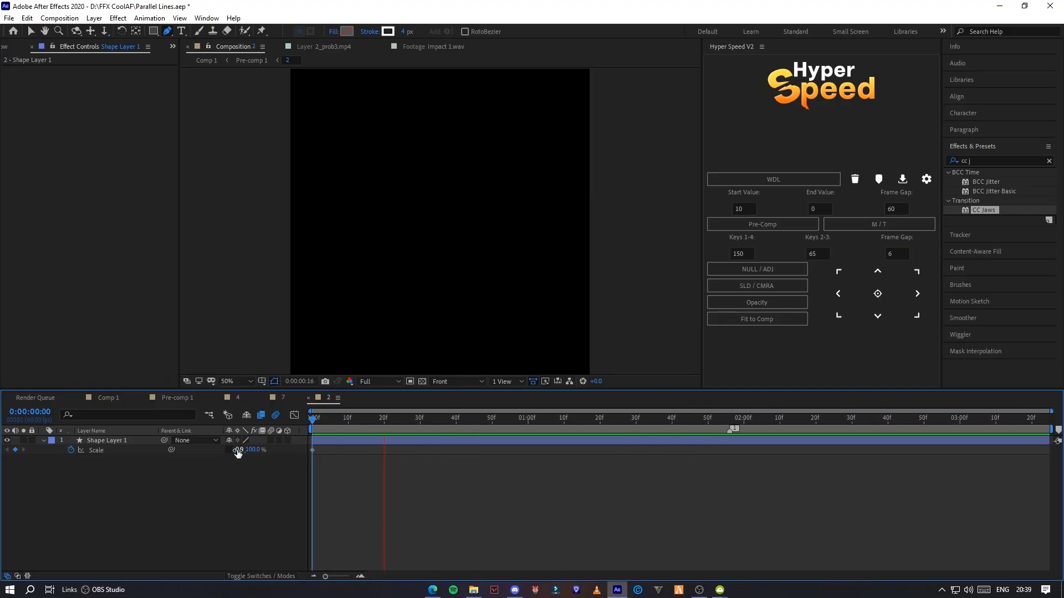
key("space")
left_click_drag(239, 450, 256, 453)
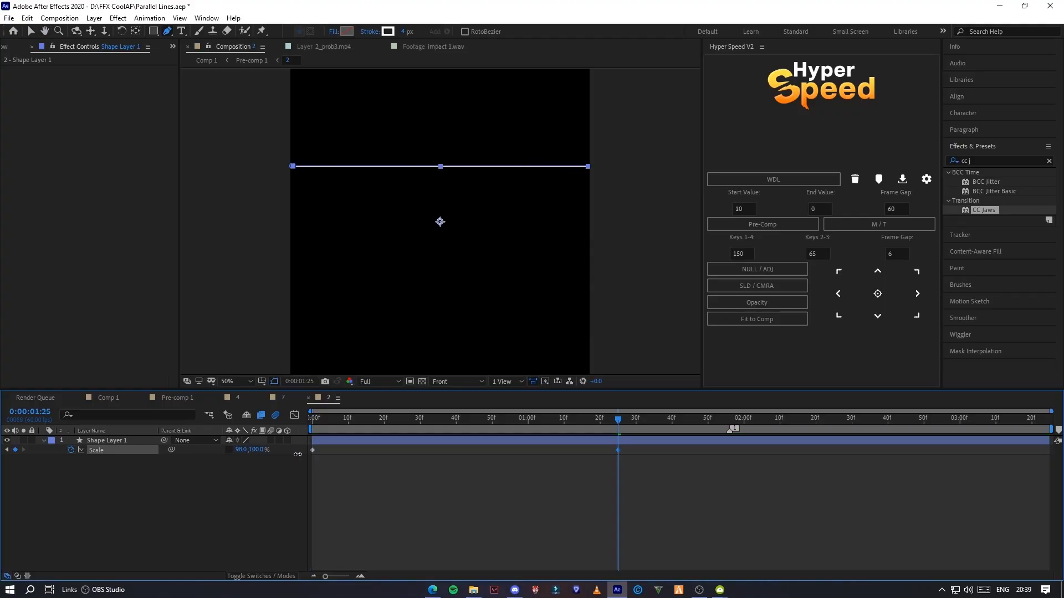
left_click(533, 438)
Step: Add an Opacity keyframe of 100% at 0:00:00:02, show Scale alongside it, and preview the growing line
key("Home")
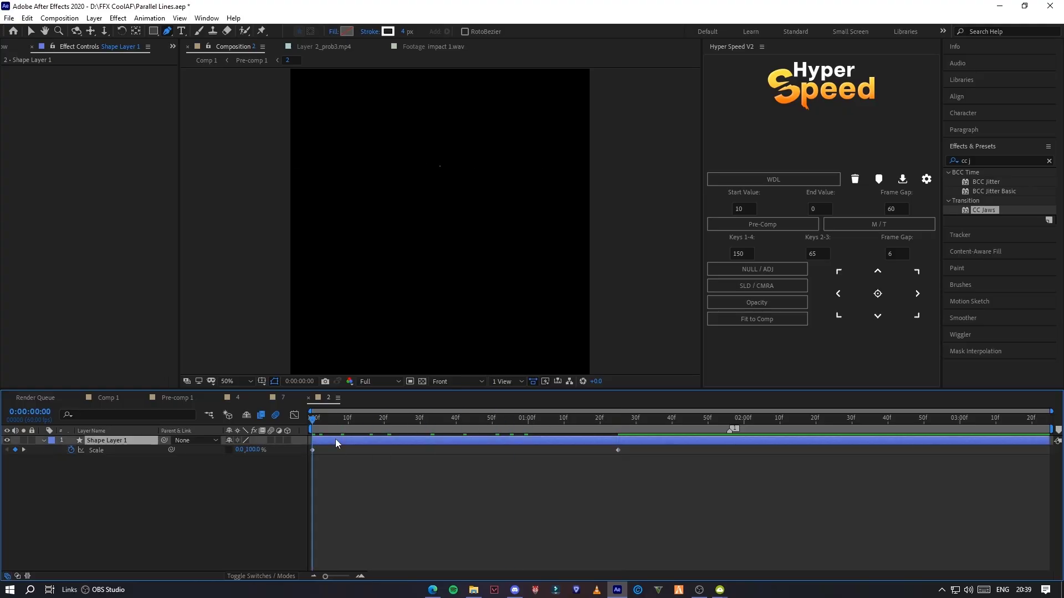
left_click(323, 420)
left_click_drag(323, 420, 319, 420)
key("t")
left_click(68, 456)
left_click(70, 451)
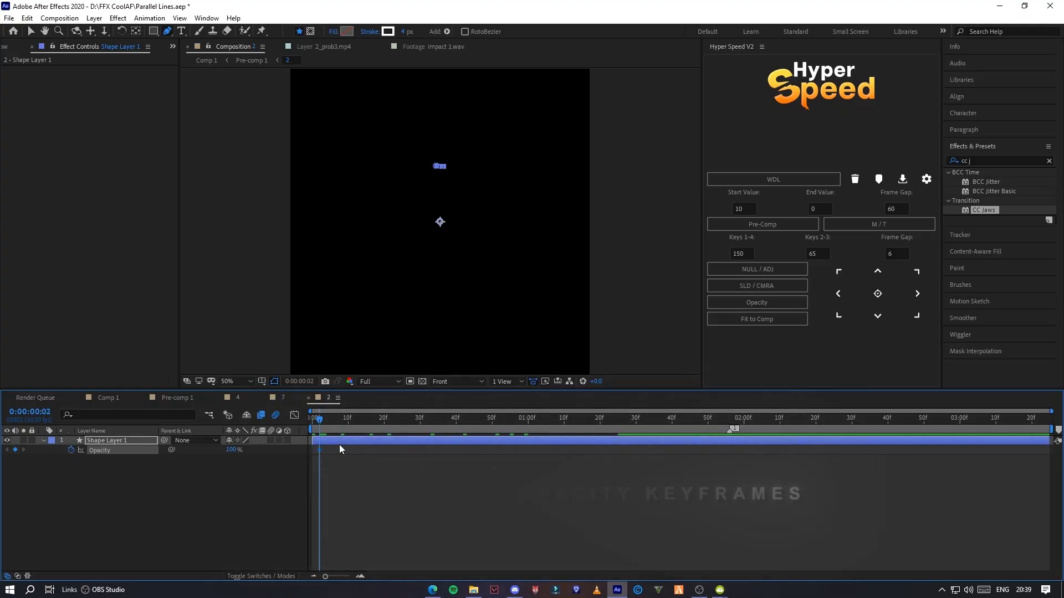
key("shift+s")
key("space")
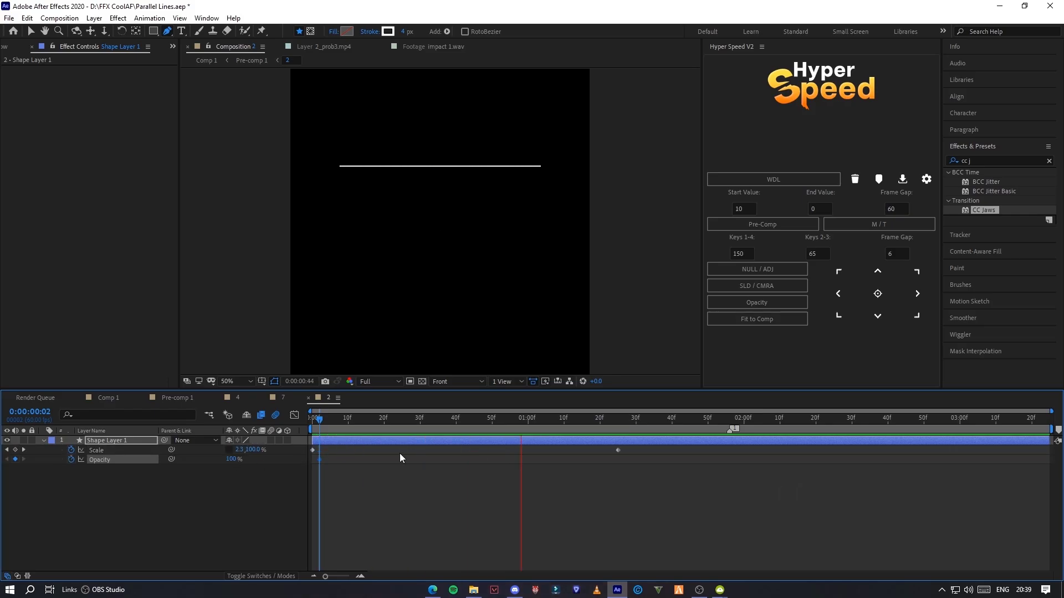
Step: Set the line's Opacity to 0% at 0:00:01:26 so that it fades out
left_click(620, 424)
left_click_drag(231, 460, 208, 459)
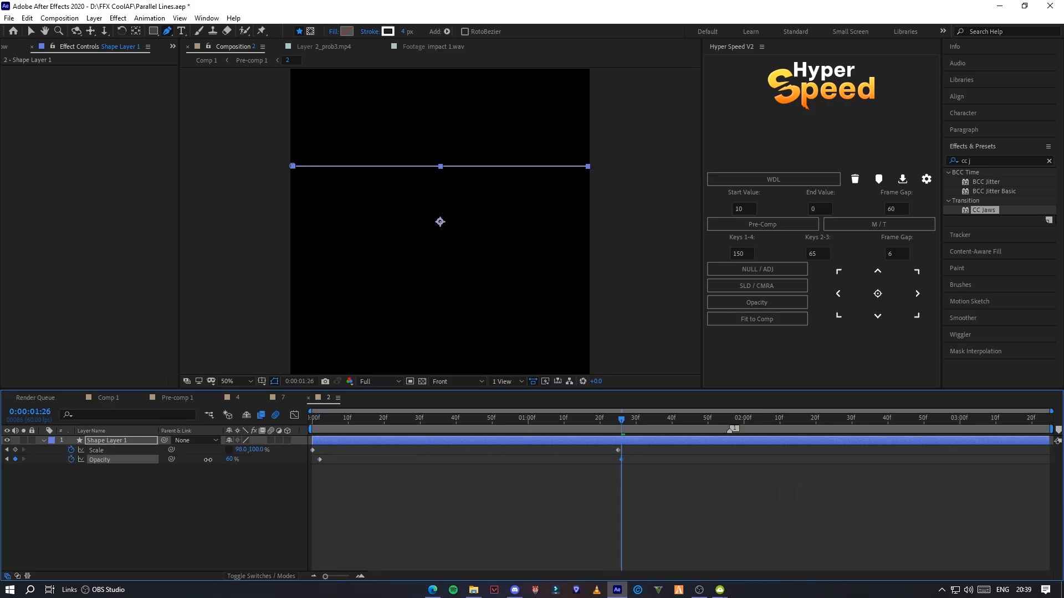
left_click(484, 505)
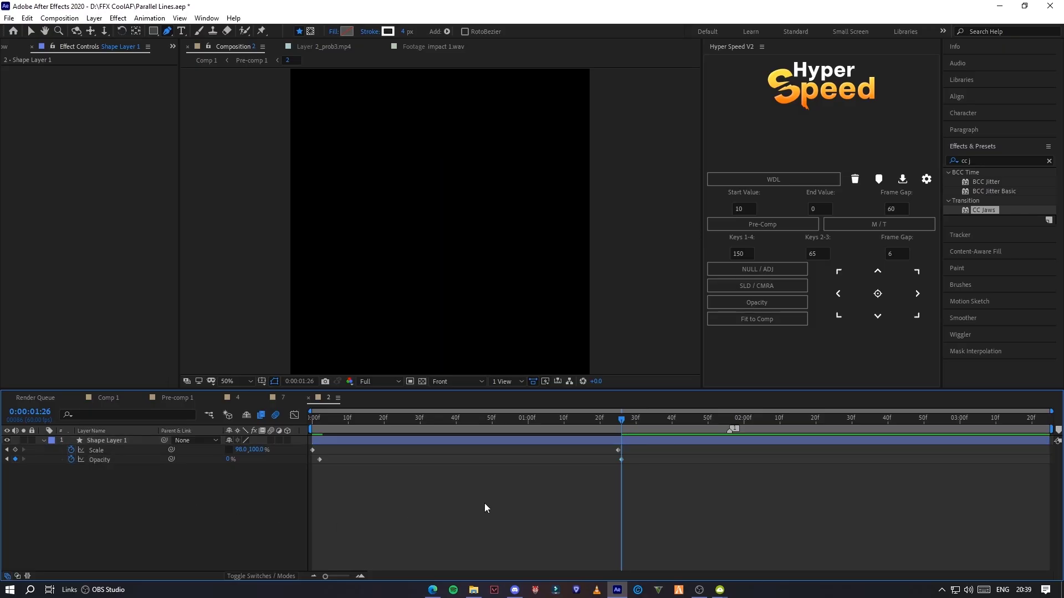
Step: Easy-ease the line's Scale keyframes and reshape their speed graph for a fast start and slow finish
left_click(270, 449)
key("F9")
left_click(294, 415)
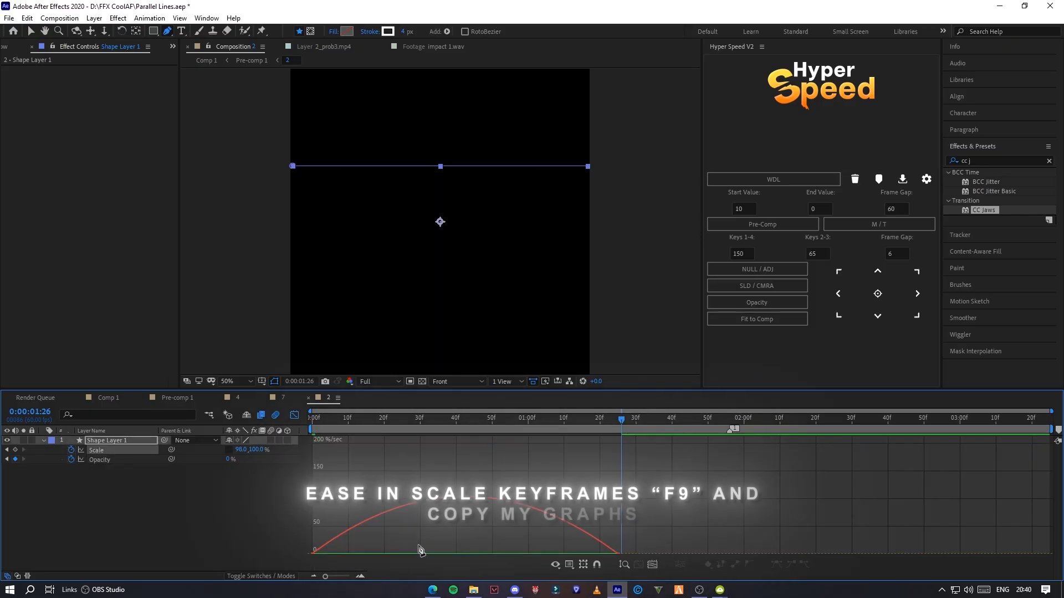
left_click_drag(418, 551, 315, 515)
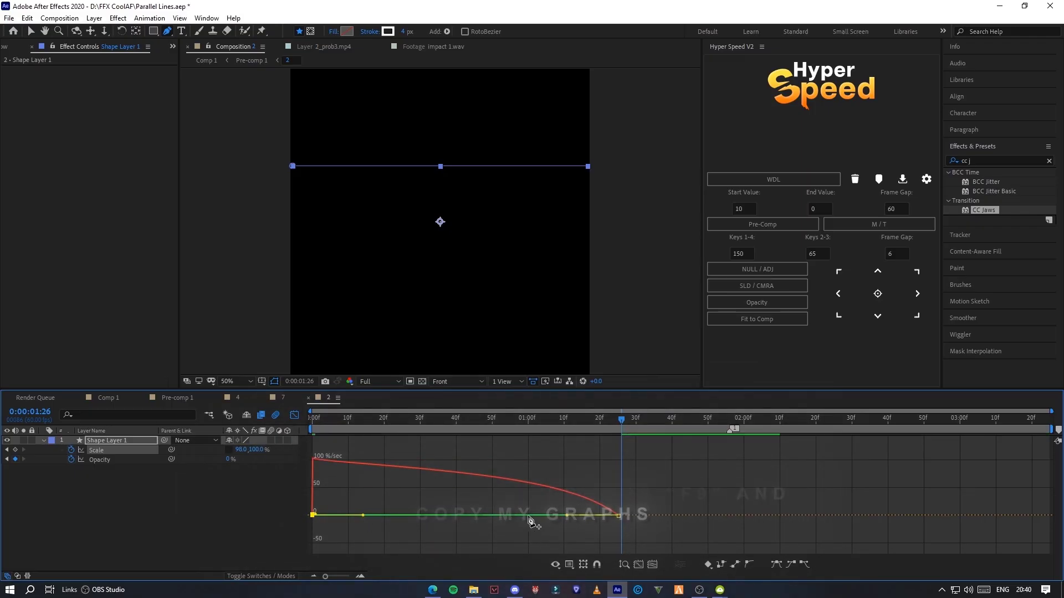
left_click_drag(566, 516, 465, 526)
Step: Level the final Scale keyframe's speed at zero, preview the line animation, and leave the graph view
left_click(313, 419)
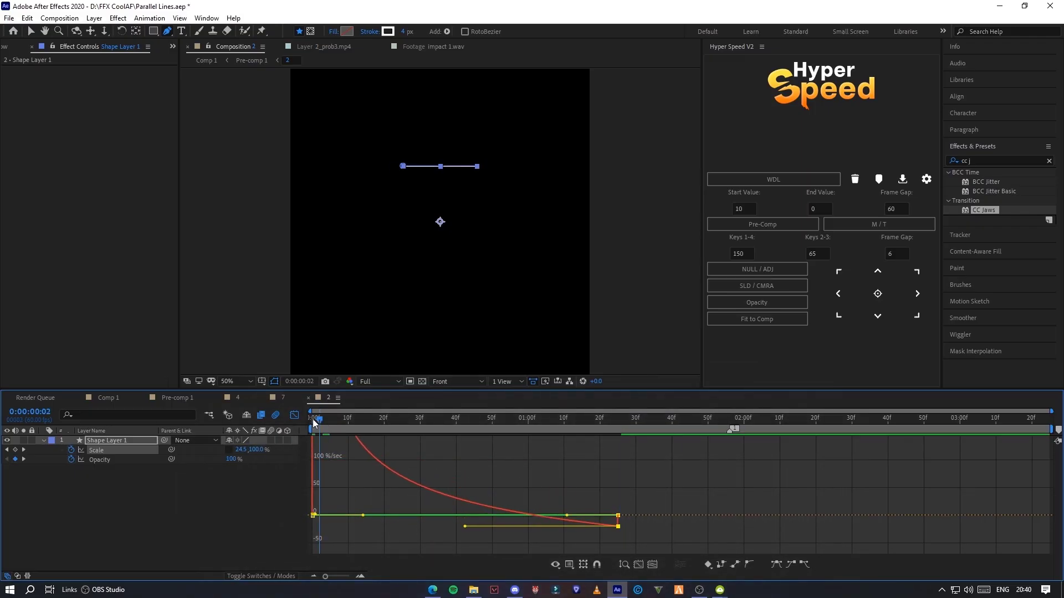
left_click(27, 32)
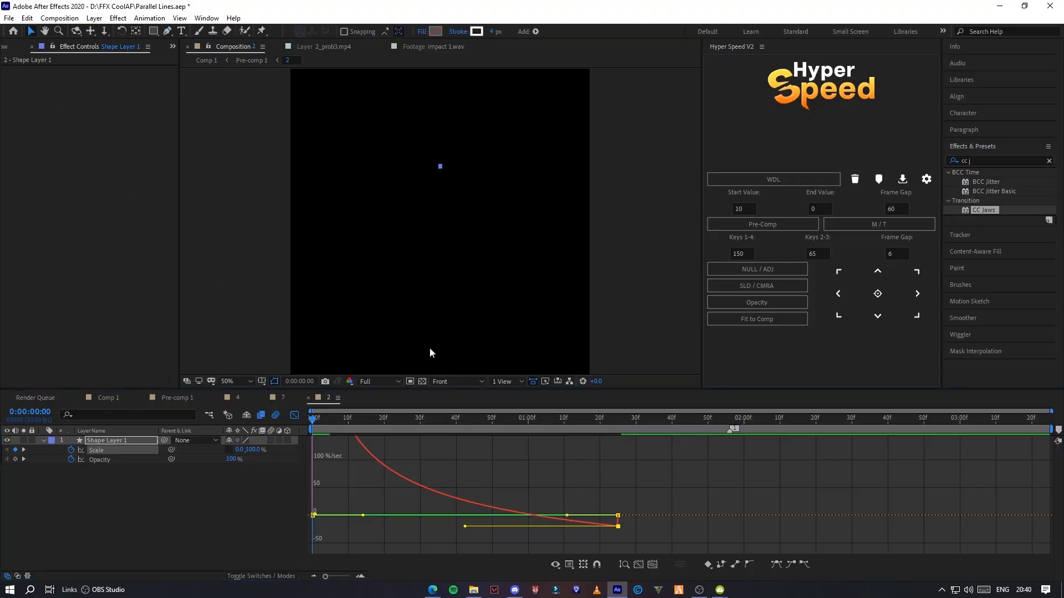
left_click_drag(624, 525, 622, 515)
key("space")
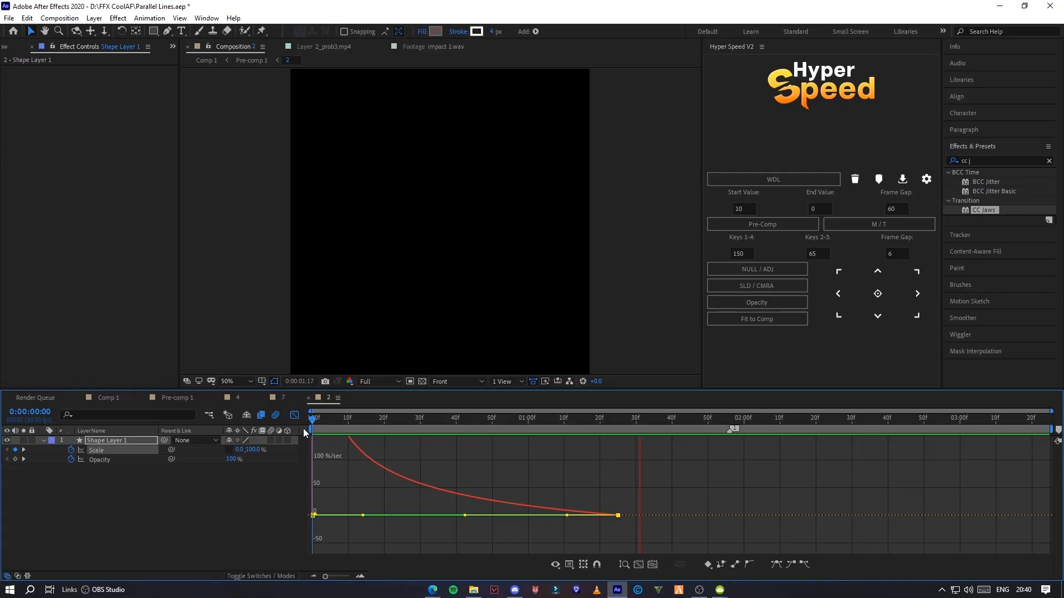
key("space")
left_click(294, 416)
key("Home")
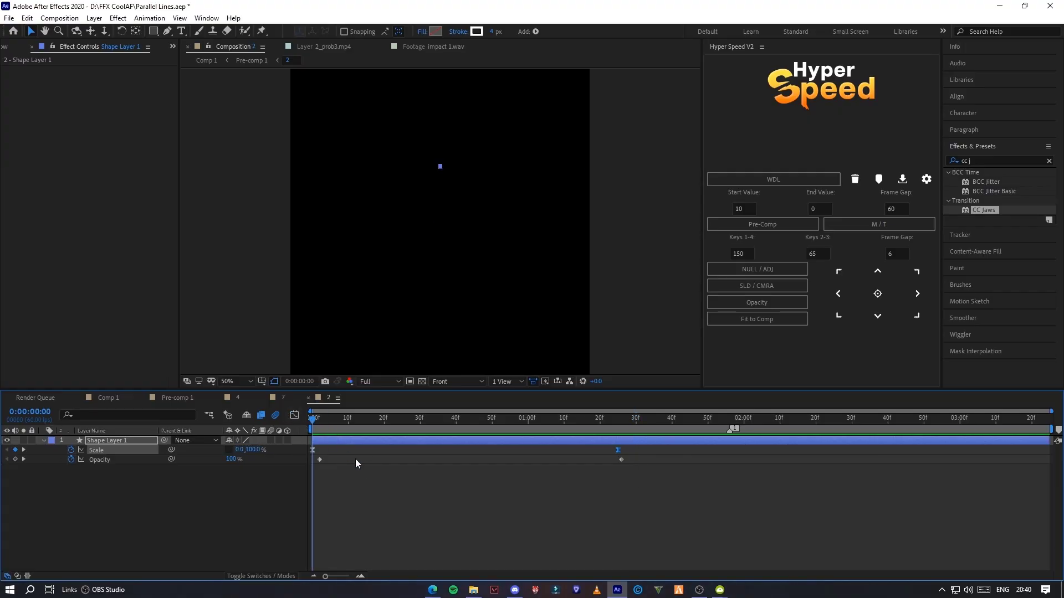
Step: Move the line to the composition's upper edge by setting its Position to 540, 209
left_click(355, 459)
left_click(355, 440)
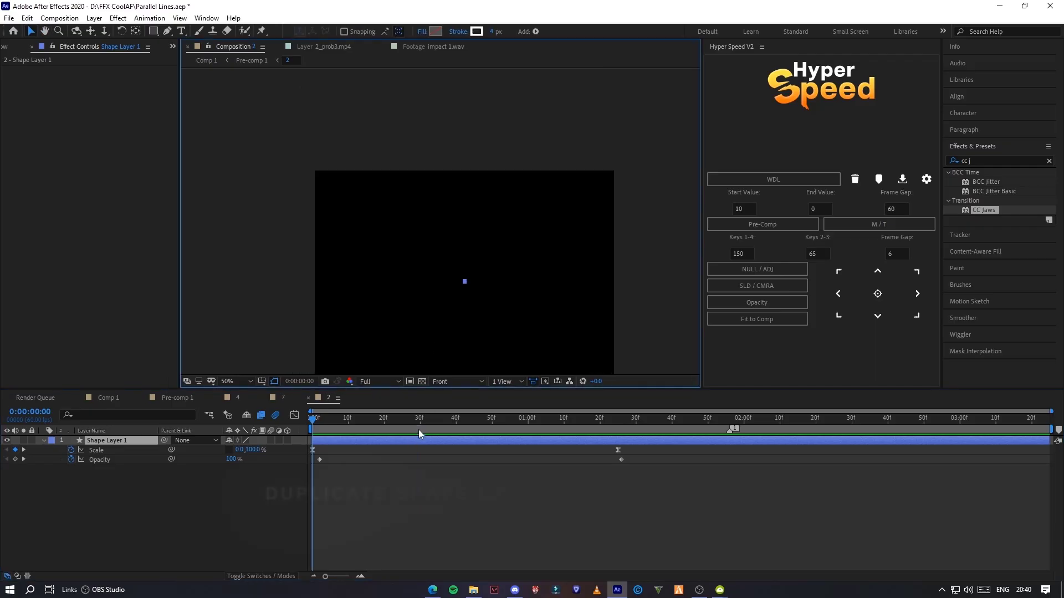
left_click(431, 420)
key("p")
left_click_drag(255, 451, 55, 431)
left_click(297, 476)
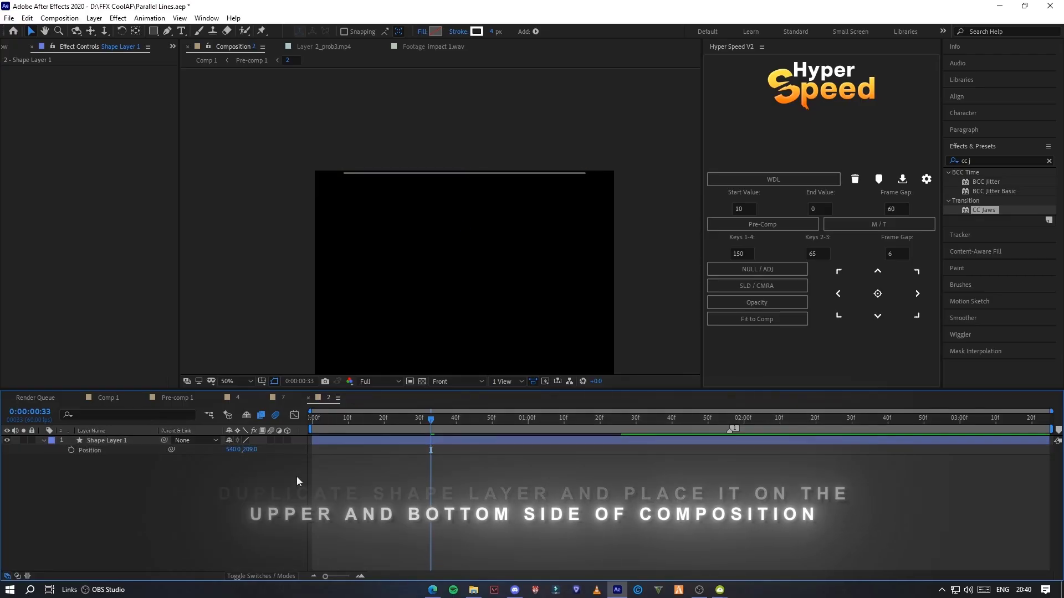
Step: Duplicate the line's shape layer and place the copy at the composition's bottom edge with Position 540, 1392
left_click_drag(417, 423, 318, 429)
left_click(334, 441)
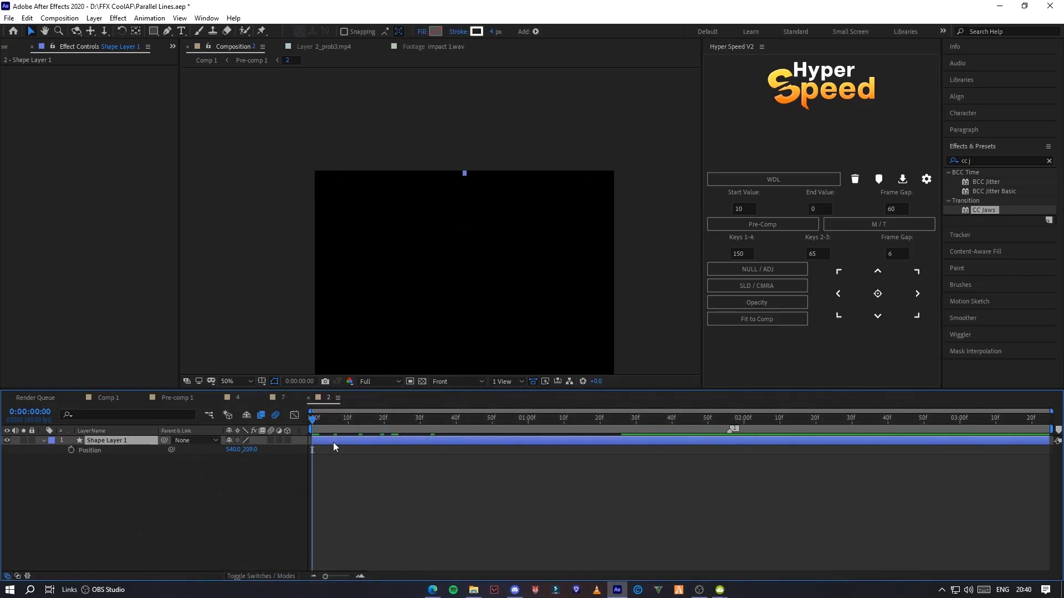
key("ctrl+d")
left_click_drag(249, 449, 563, 452)
left_click(460, 423)
scroll(465, 318, "down", 2)
left_click_drag(463, 306, 463, 283)
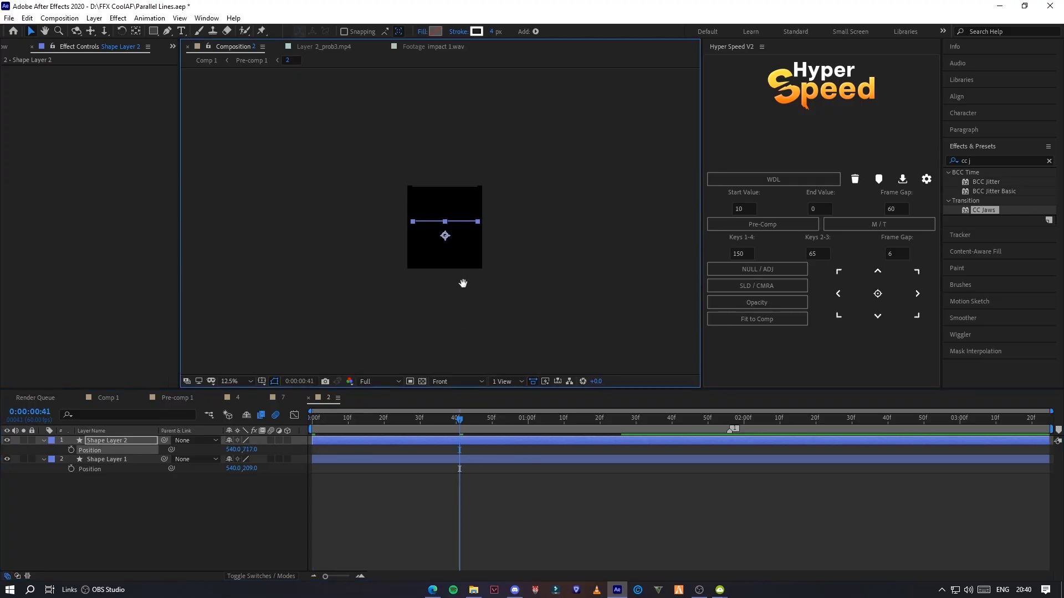
scroll(463, 283, "up", 4)
left_click_drag(250, 450, 648, 430)
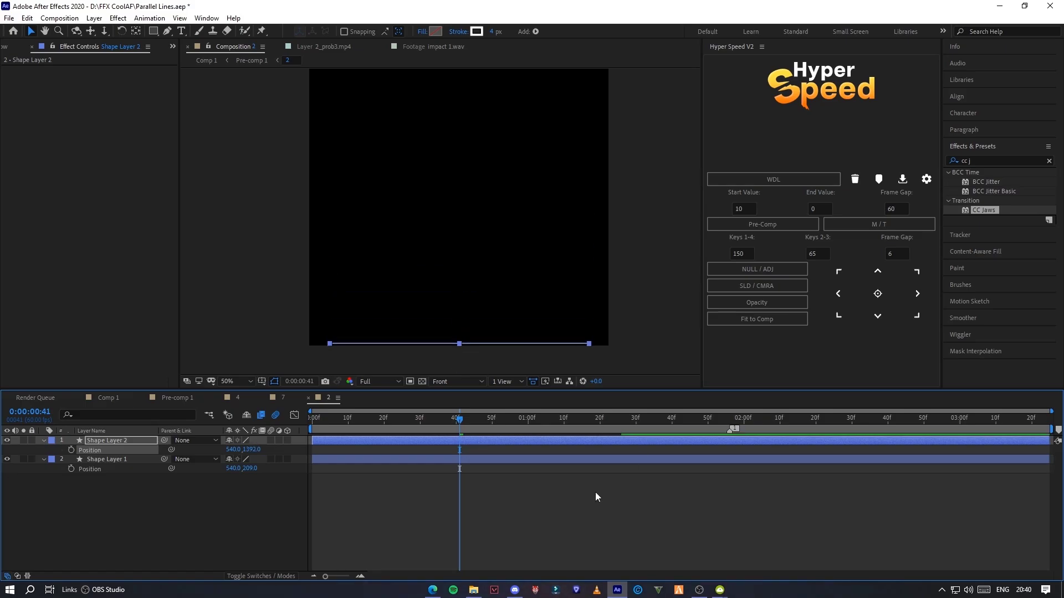
left_click(595, 492)
Step: Preview the upper and lower lines together from 0:00:00:00
left_click_drag(422, 426, 305, 425)
left_click_drag(402, 256, 390, 283)
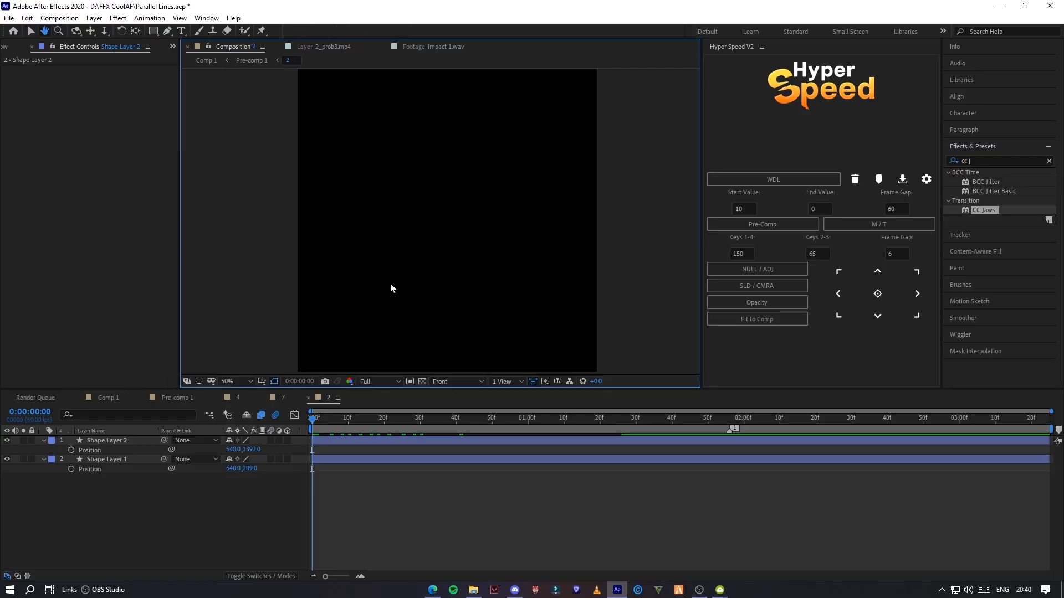
scroll(390, 283, "down", 1)
key("space")
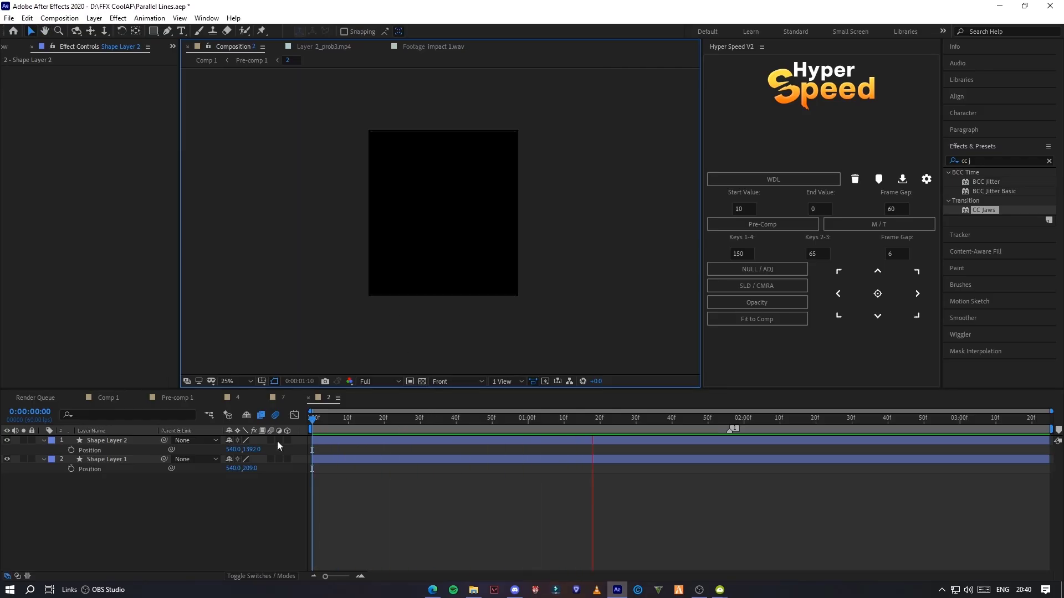
Step: Return to Pre-comp 1 and apply Deep Glow to the lines' pre-composed layer
left_click(176, 398)
left_click(1048, 160)
type("dee")
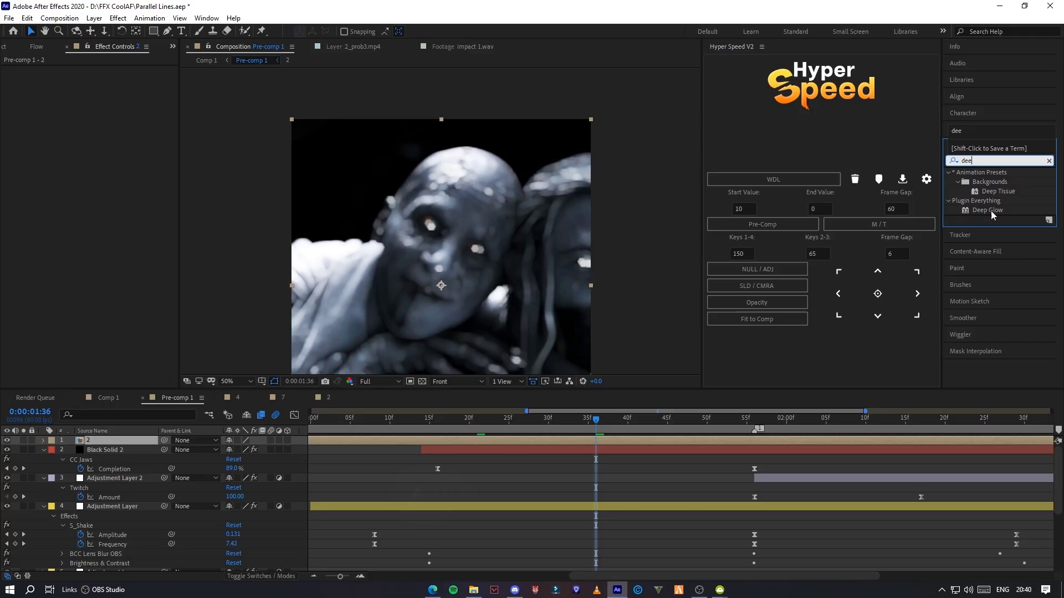
double_click(988, 210)
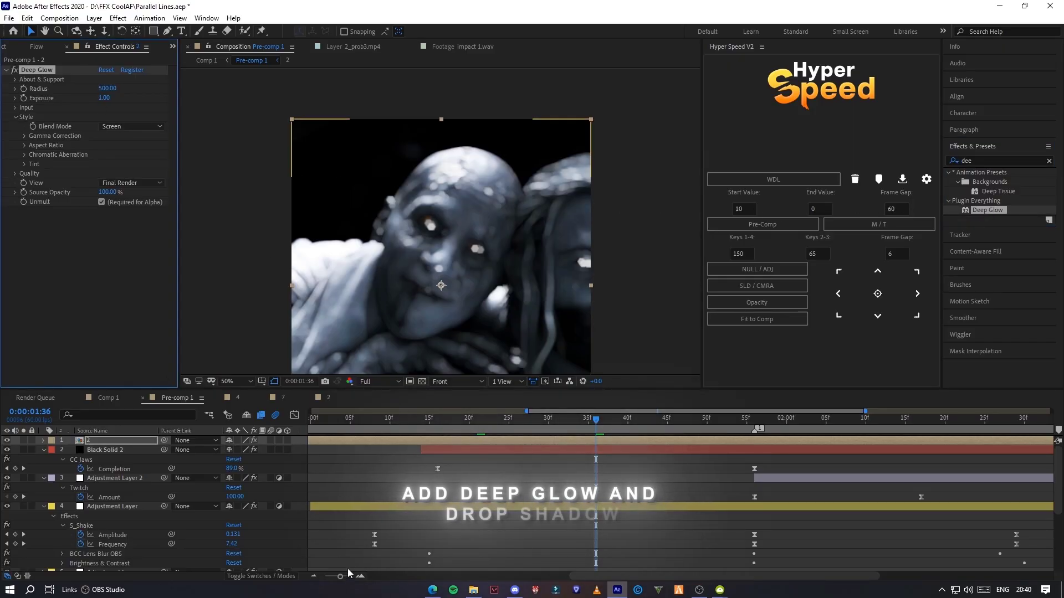
Step: Shift the glowing lines layer in time to start at the clip cut at 0:00:01:56
left_click_drag(340, 576, 324, 576)
left_click(326, 466)
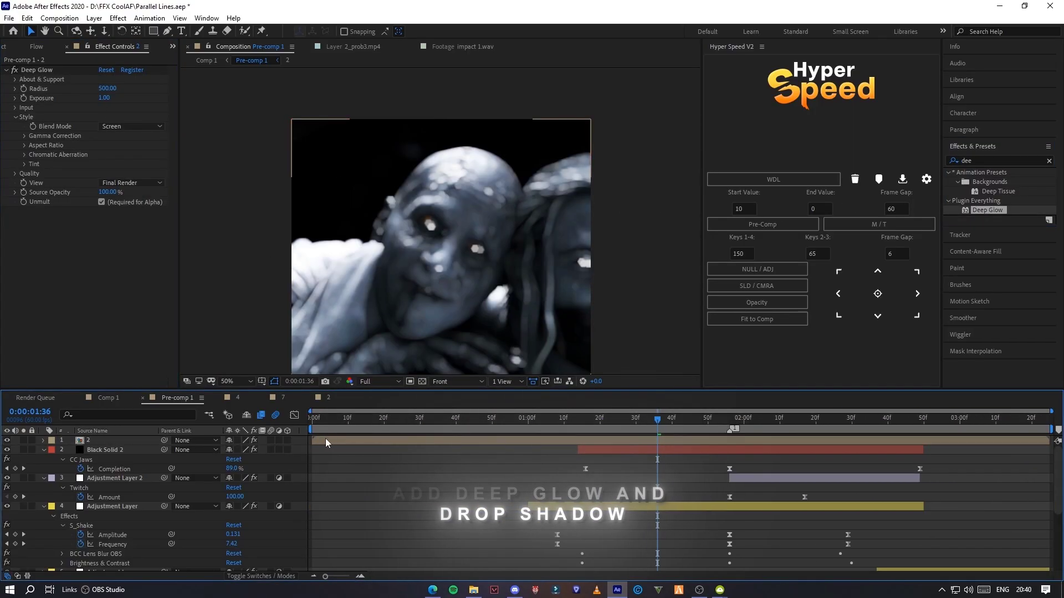
left_click_drag(326, 442, 767, 423)
left_click(737, 421)
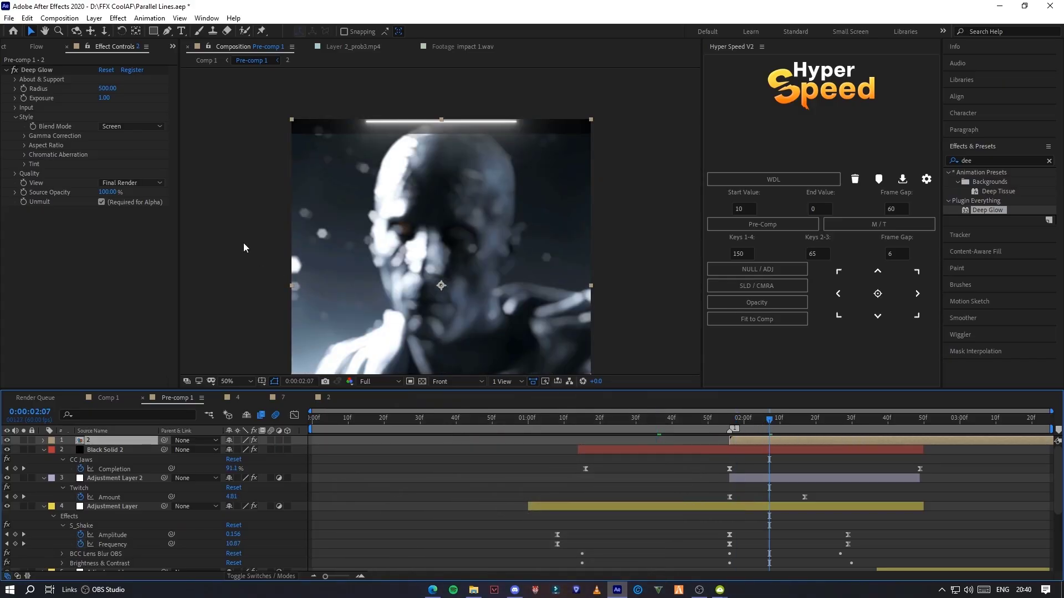
Step: Set Deep Glow's Exposure to 0.27 and Radius to 391, and check the lines at later frames
left_click_drag(103, 98, 74, 105)
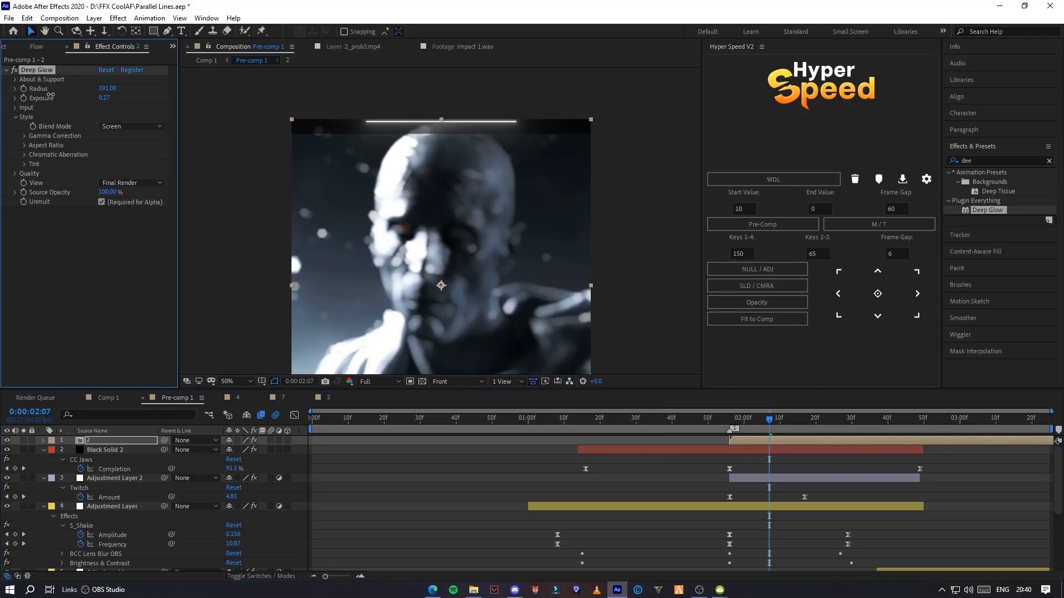
left_click(917, 426)
left_click(939, 424)
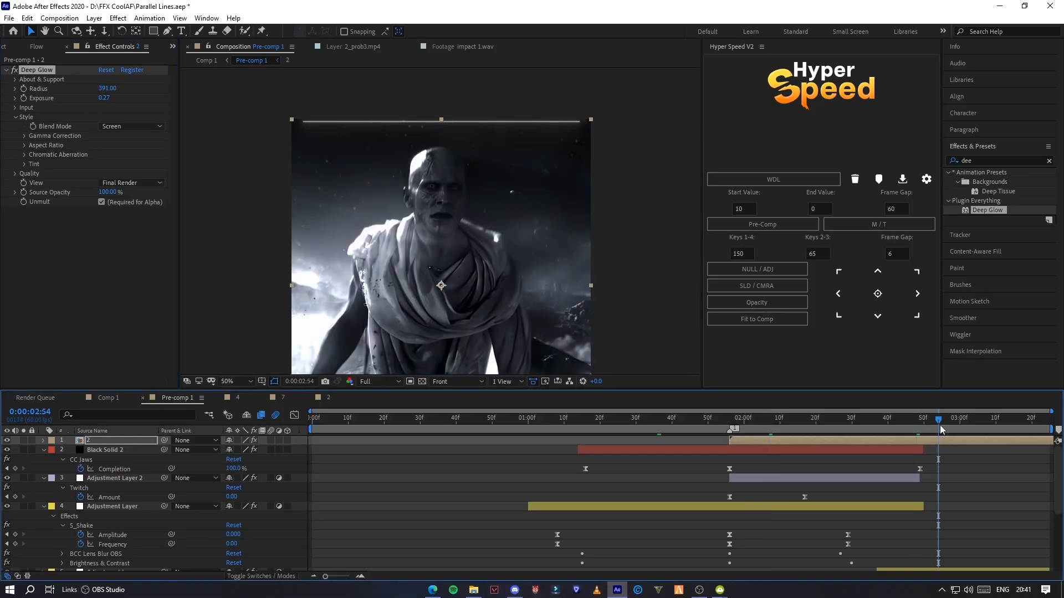
left_click(978, 426)
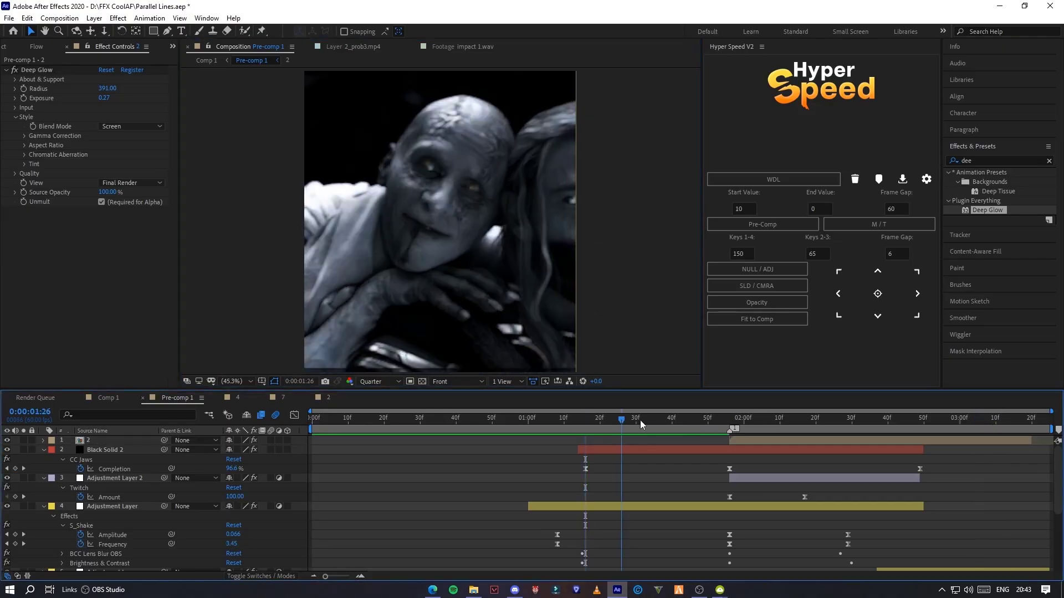
Step: Create a new adjustment layer directly above the adjustment layer of clip 3
left_click_drag(640, 420, 591, 431)
scroll(596, 455, "down", 2)
scroll(596, 454, "down", 3)
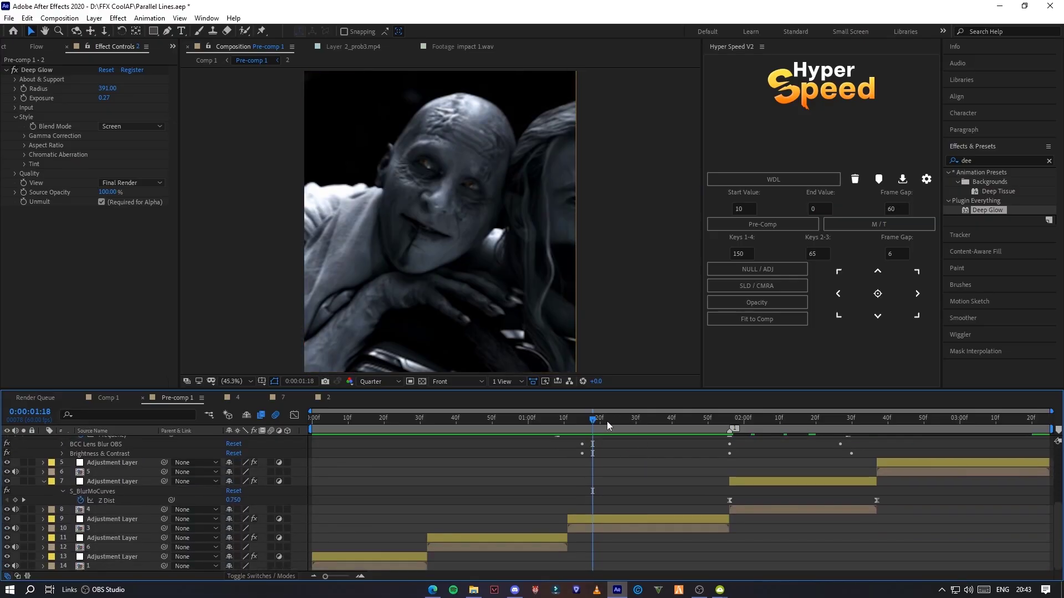
left_click(632, 420)
left_click(660, 520)
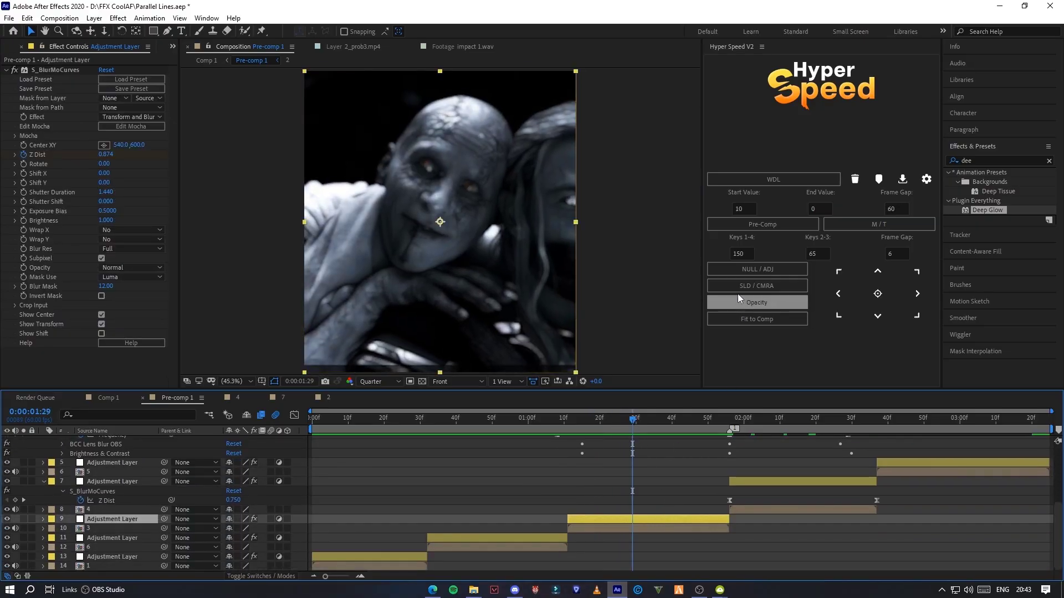
right_click(310, 530)
mouse_move(343, 410)
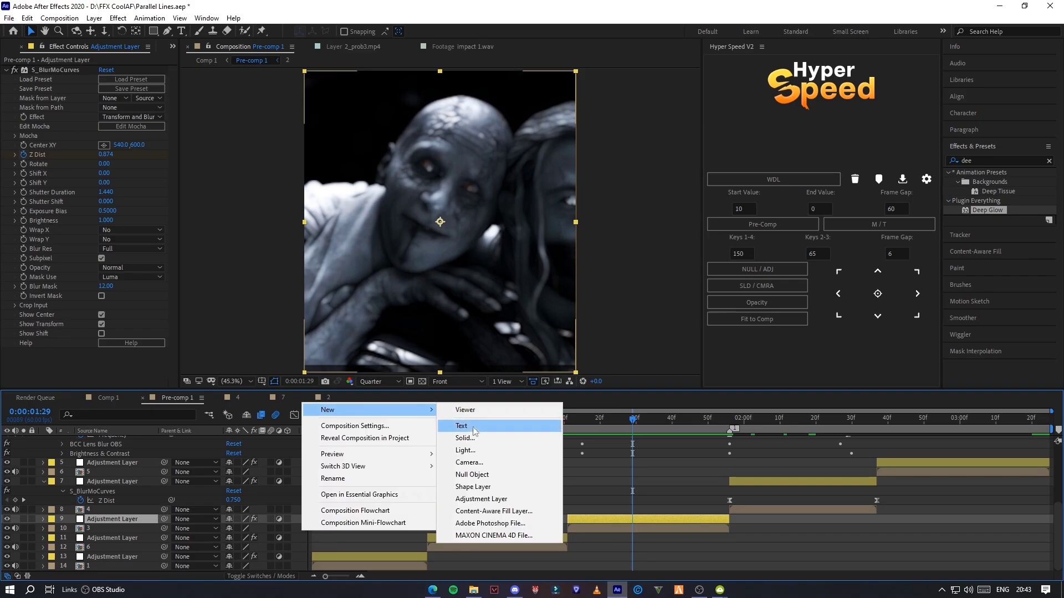
left_click(481, 498)
Step: Trim the new adjustment layer above clip 3 to span from 0:00:01:17 to the clip cut at 0:00:01:56
left_click(589, 420)
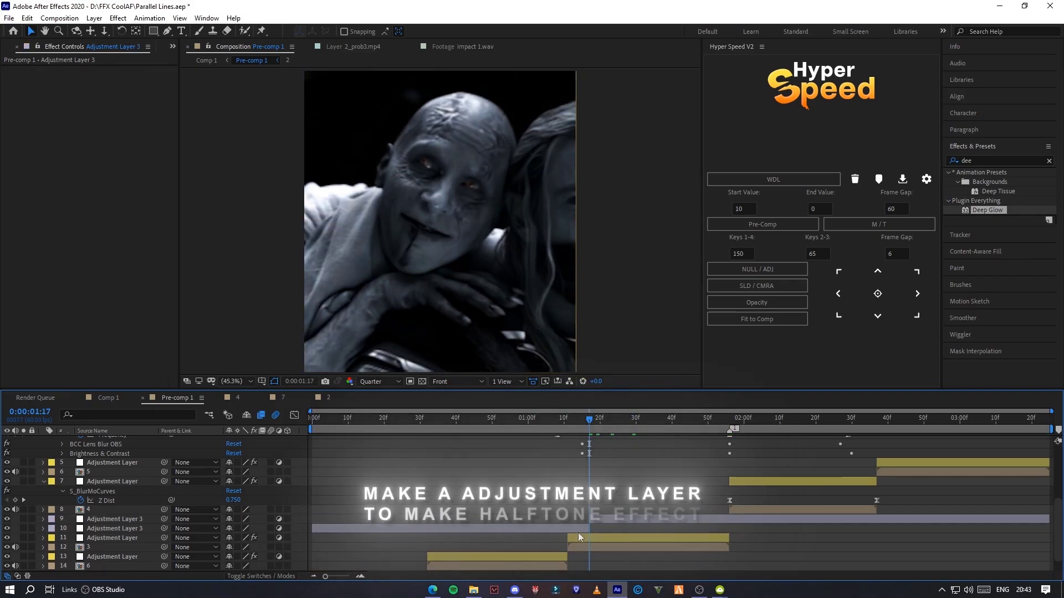
left_click(576, 529)
key("Delete")
left_click(706, 520)
left_click(728, 422)
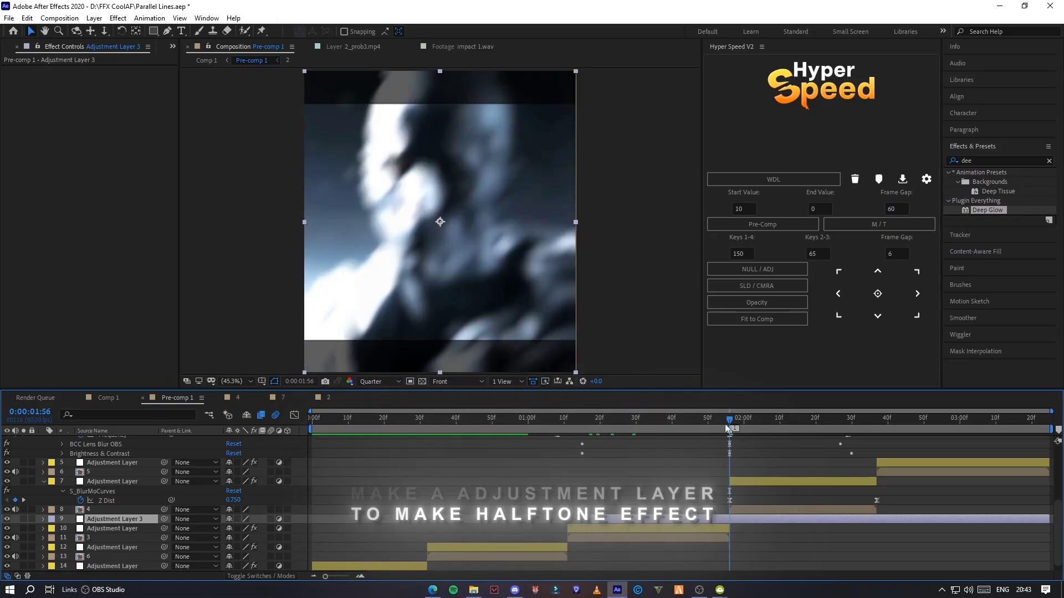
key("ctrl+shift+d")
key("Delete")
Step: Apply the S_HalfTone effect to the trimmed adjustment layer
left_click(591, 426)
left_click(603, 519)
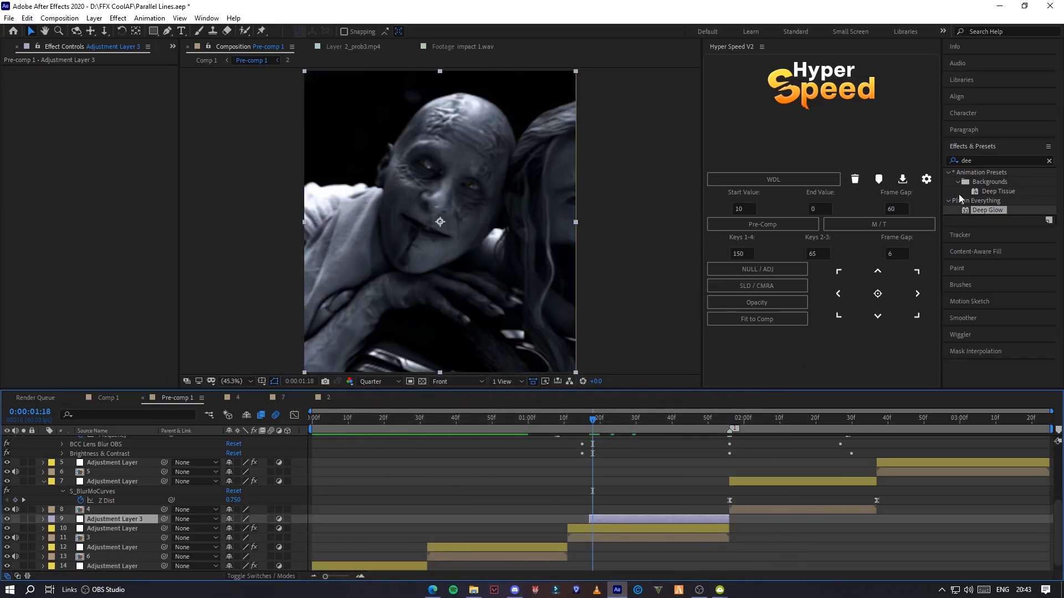
double_click(975, 160)
type("half")
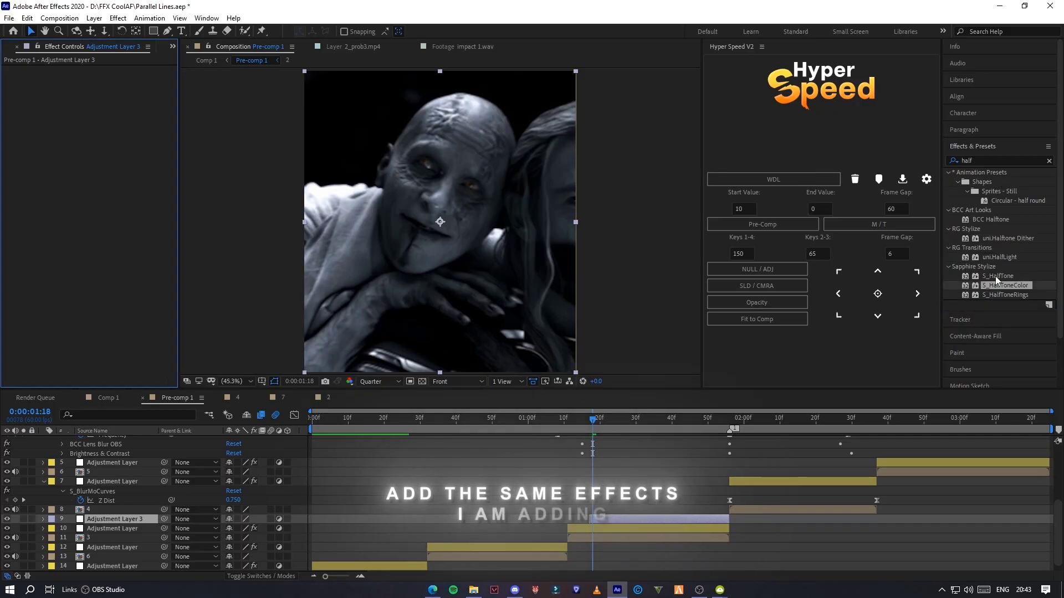
double_click(995, 276)
Step: Add Deep Glow to the halftone adjustment layer with Exposure 0.30 and check the look at a later frame
double_click(975, 160)
type("d")
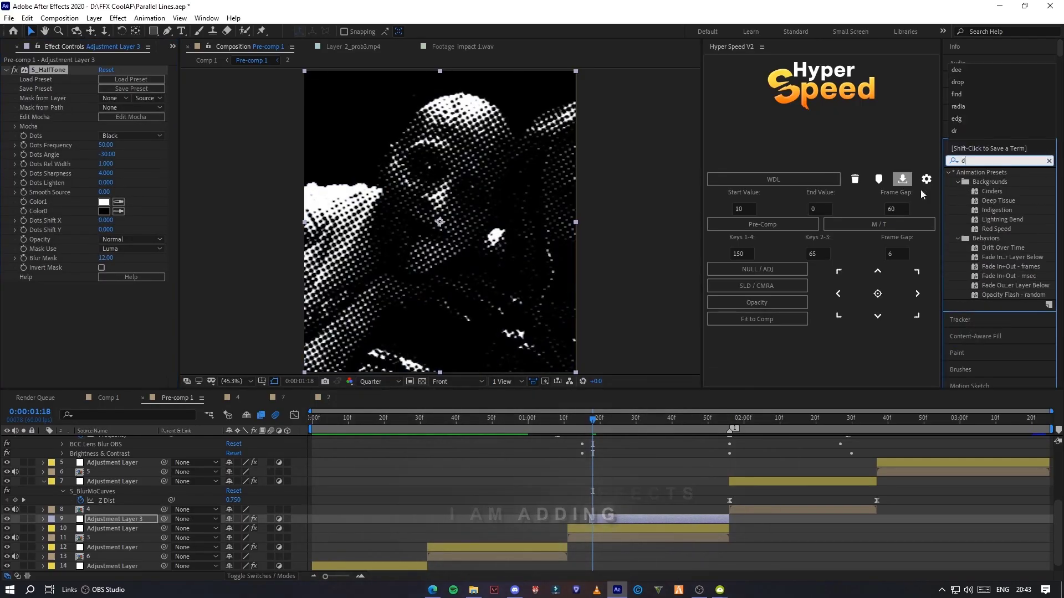
type("ee")
double_click(987, 210)
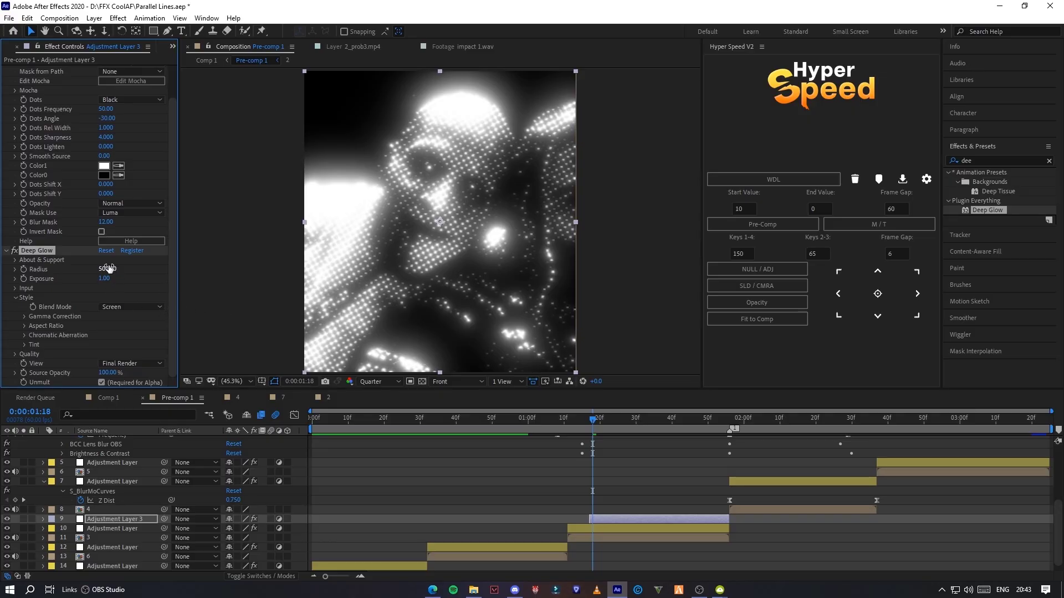
left_click_drag(76, 281, 67, 281)
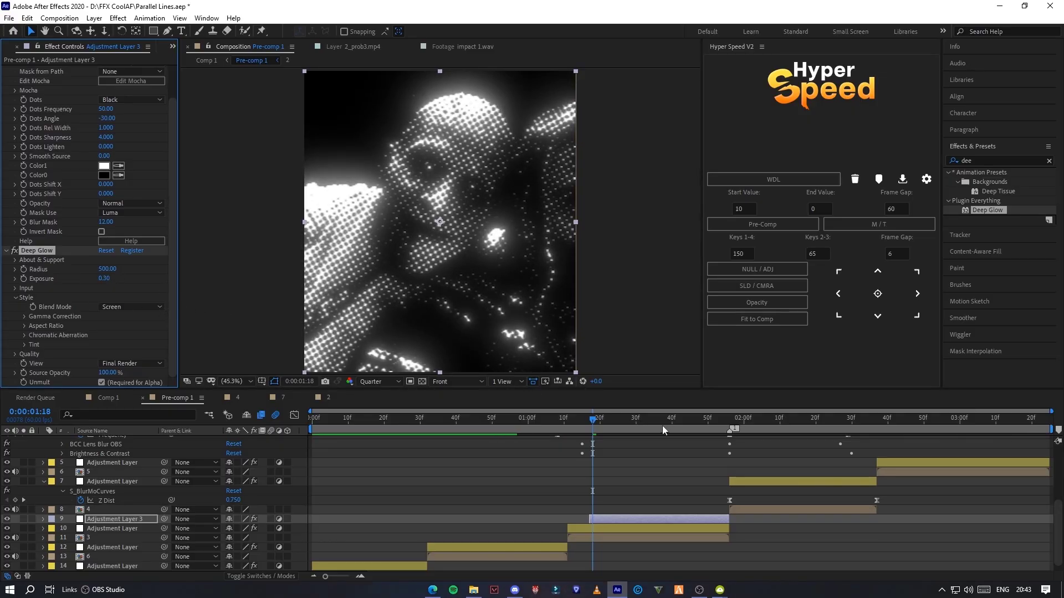
left_click_drag(617, 420, 632, 420)
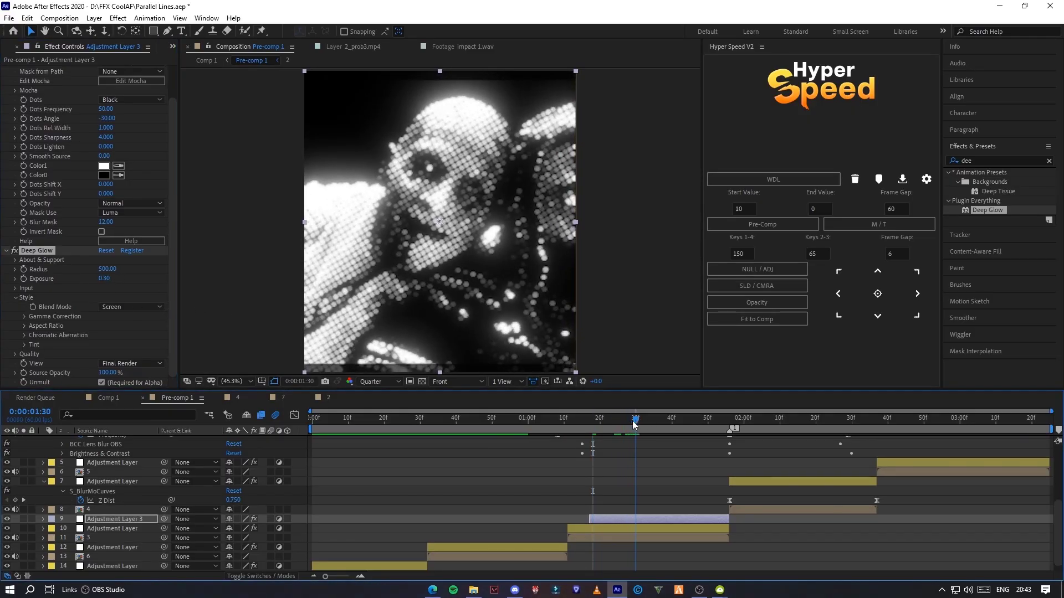
Step: Add the S_WarpChroma effect to the halftone adjustment layer
left_click(972, 161)
type("war")
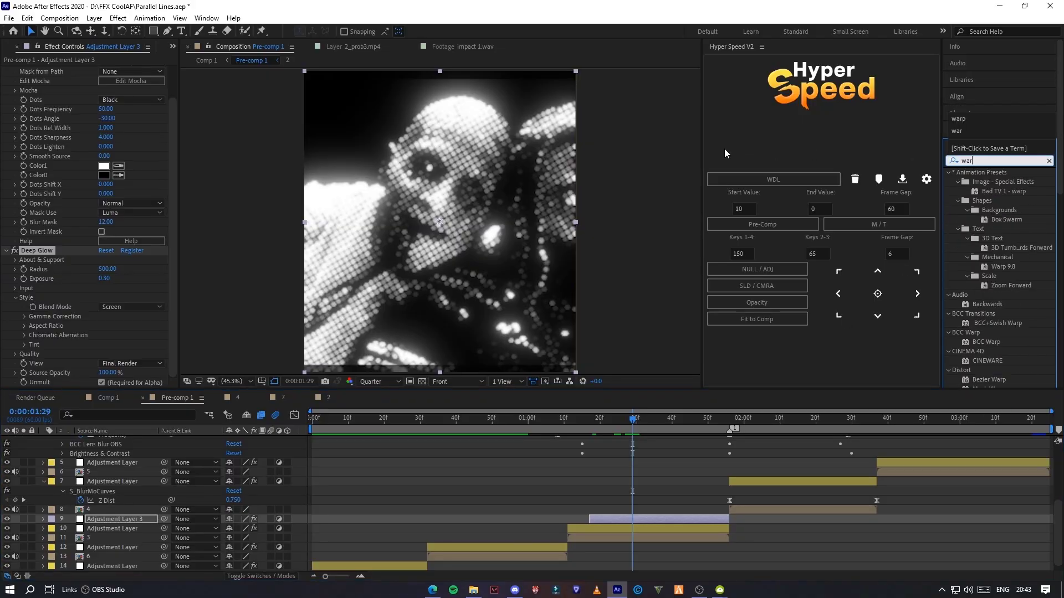
type("p")
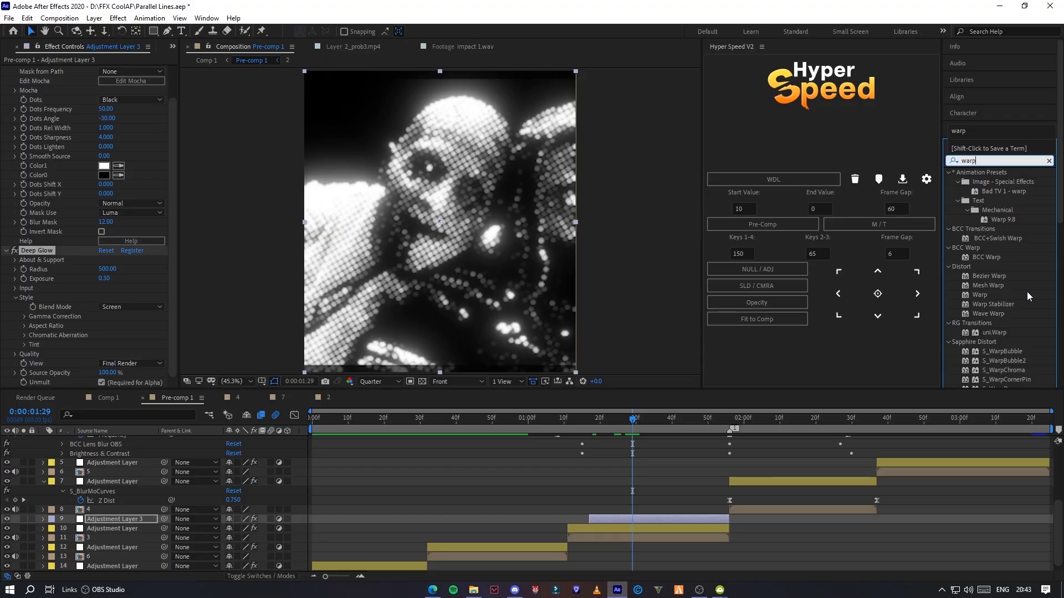
left_click_drag(1006, 369, 437, 288)
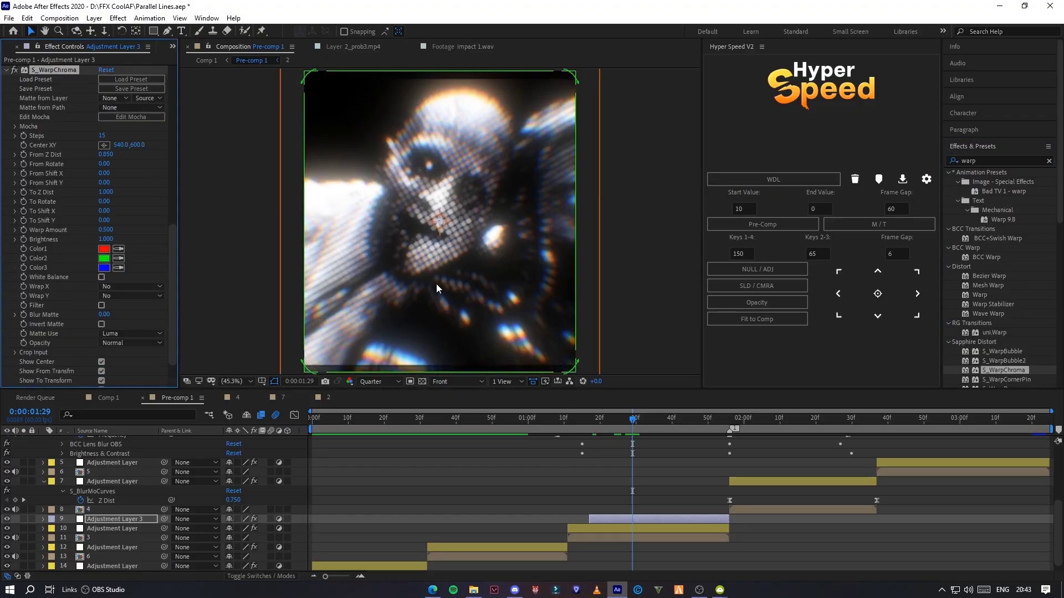
key("Page_Down")
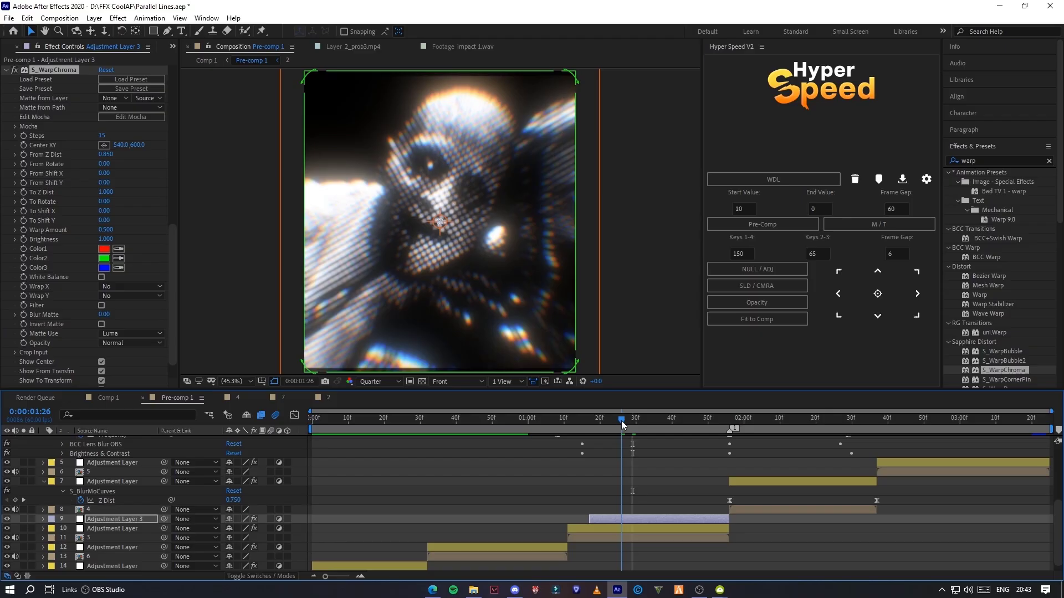
Step: Keyframe the halftone layer's Opacity from 0% at 0:00:01:21 to 100% just before the layer's end
key("t")
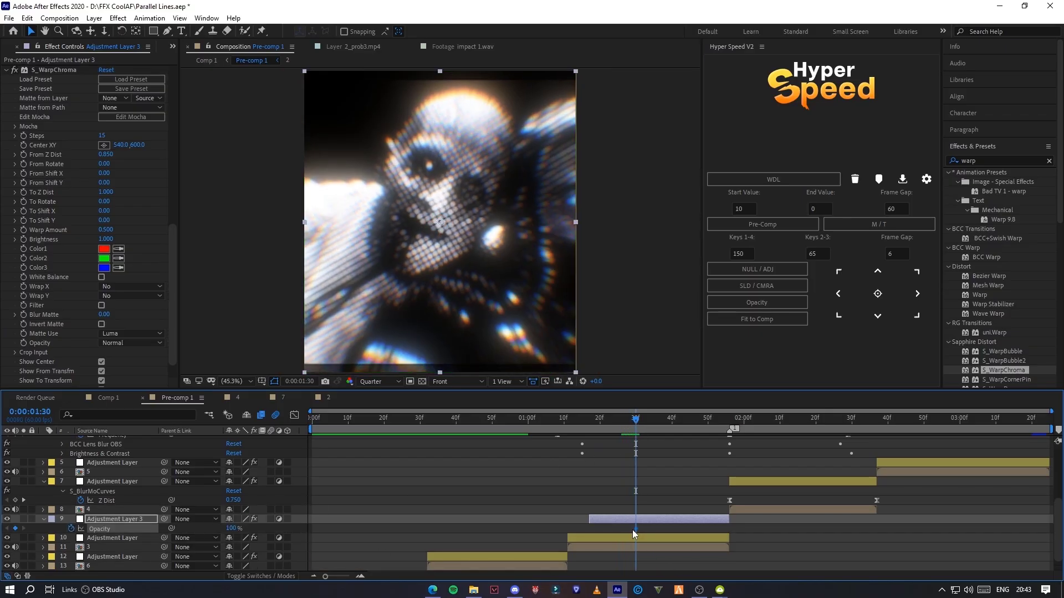
left_click_drag(635, 529, 727, 531)
left_click(603, 420)
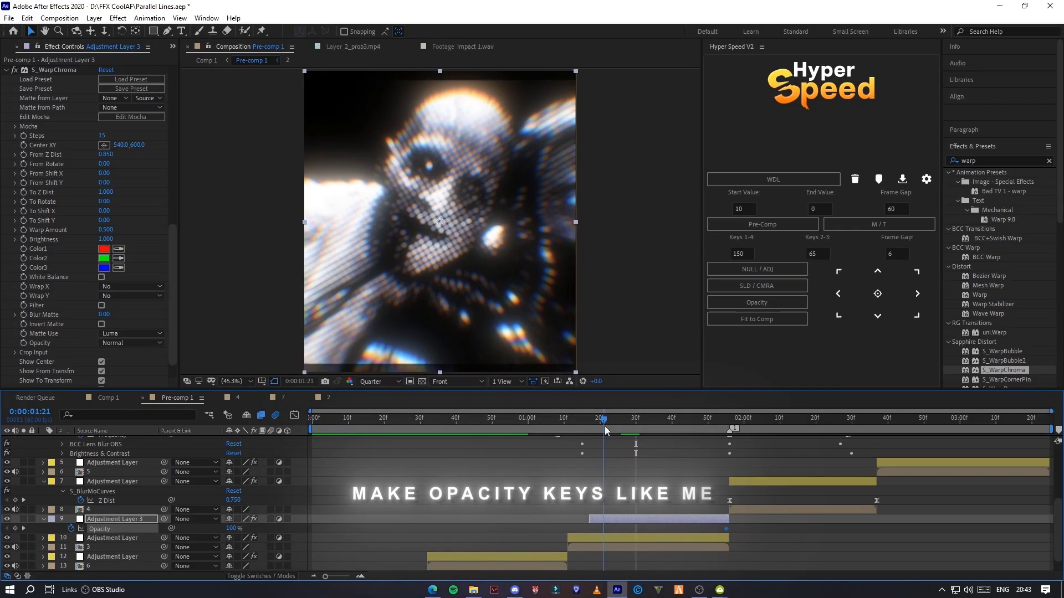
left_click_drag(231, 529, 154, 532)
key("space")
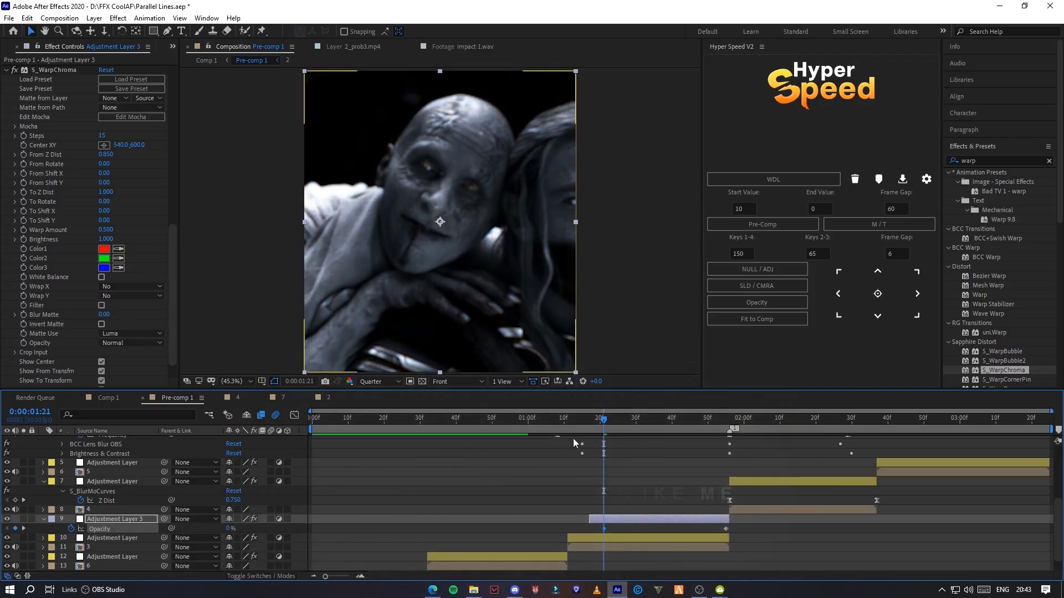
Step: Copy the halftone adjustment layer above clip 4's adjustment layer, starting at 0:00:01:56, and show its keyframes
mouse_move(725, 414)
left_mouse_down()
mouse_move(875, 417)
mouse_move(729, 418)
left_mouse_up()
left_click(719, 519)
key("ctrl+c")
left_click(742, 481)
key("ctrl+alt+v")
key("u")
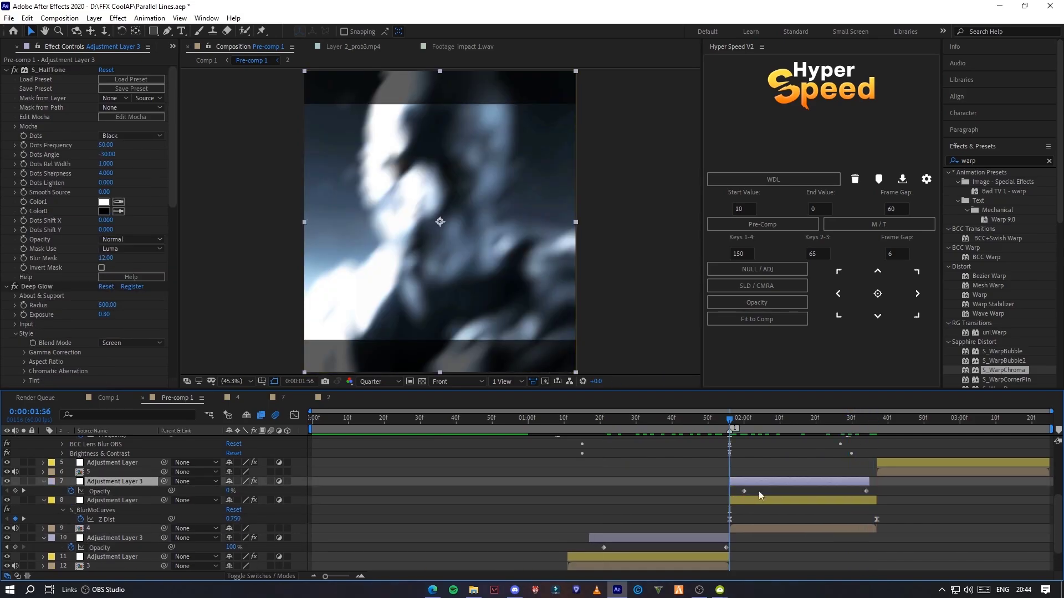
Step: Reverse the copied layer's Opacity keyframes to go from 100% at 0:00:01:56 to 0% at about 0:00:02:15
left_click(742, 491)
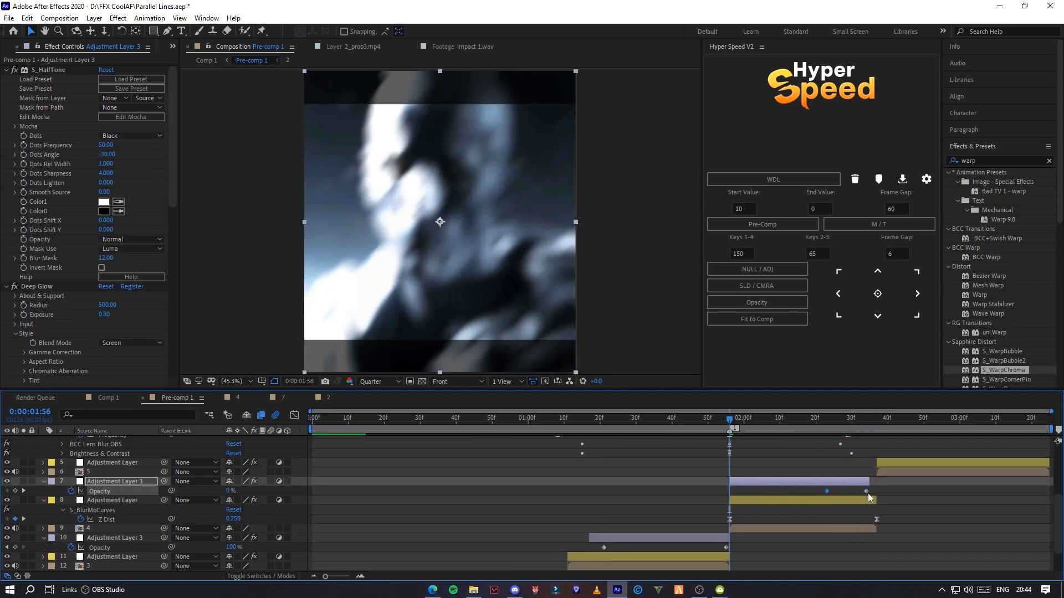
left_click_drag(728, 496, 726, 495)
left_click(800, 493)
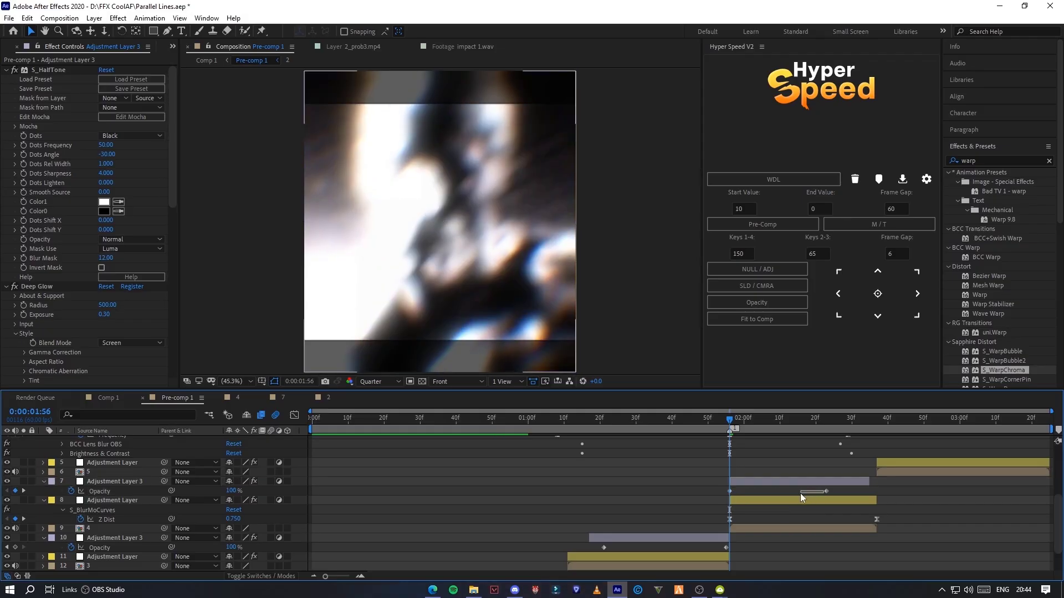
left_click_drag(826, 492, 798, 492)
key("space")
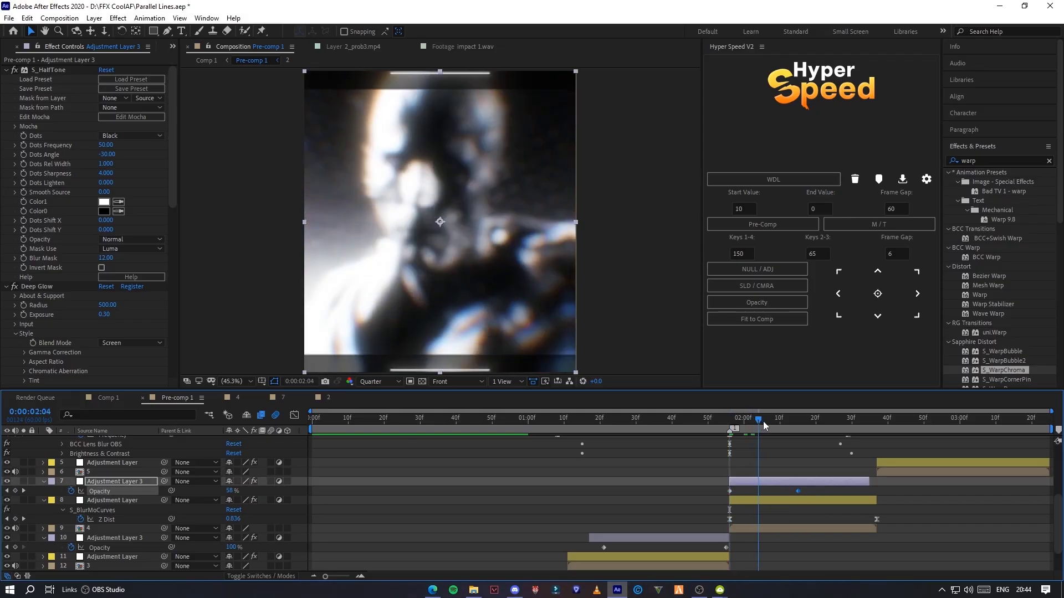
key("space")
Step: Preview the transition from 0:00:00:29 at Full resolution
left_click_drag(697, 431, 416, 428)
left_click(382, 380)
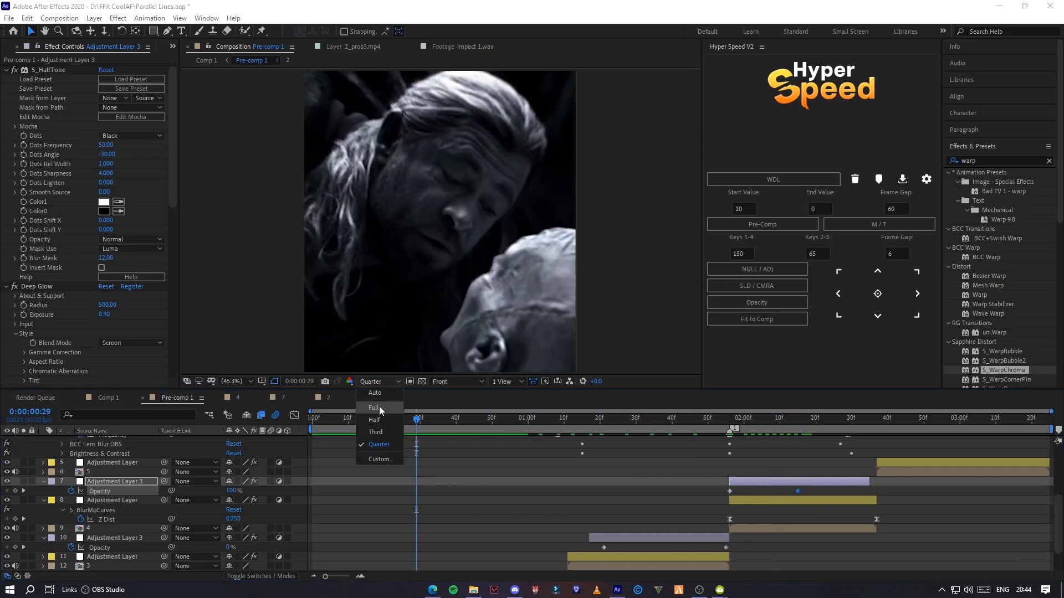
left_click(379, 407)
key("space")
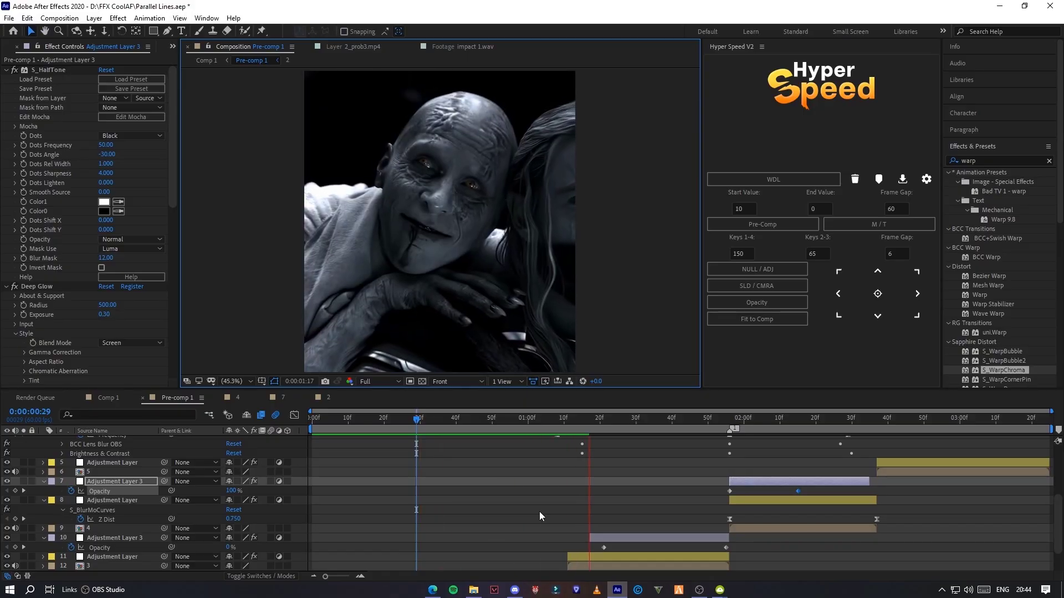
Step: Apply the Wave Warp effect to the S_BlurMoCurves adjustment layer above clip 4
left_click_drag(819, 426, 730, 427)
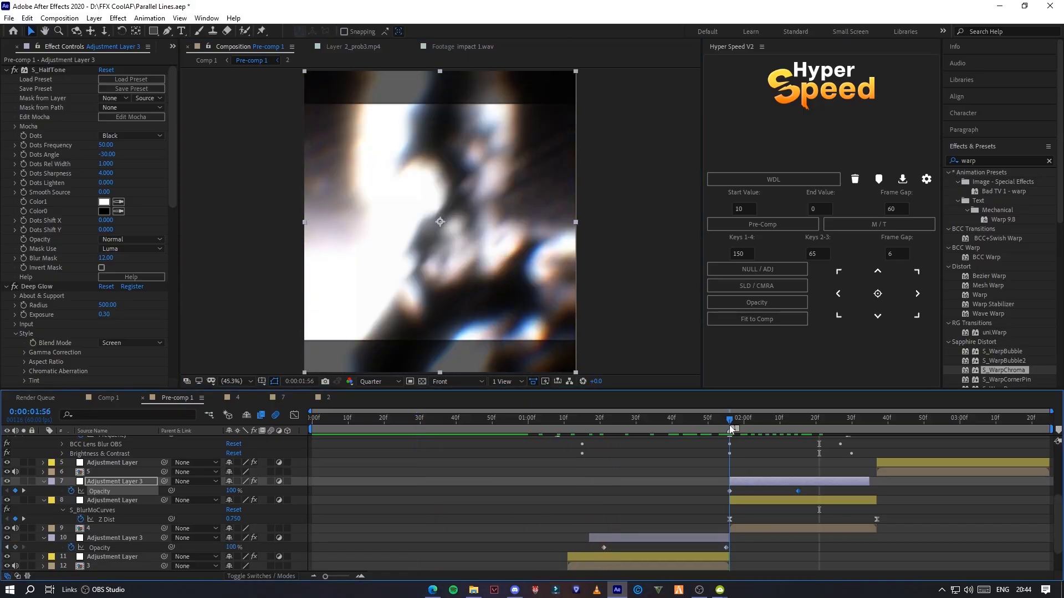
left_click(740, 499)
left_click(792, 421)
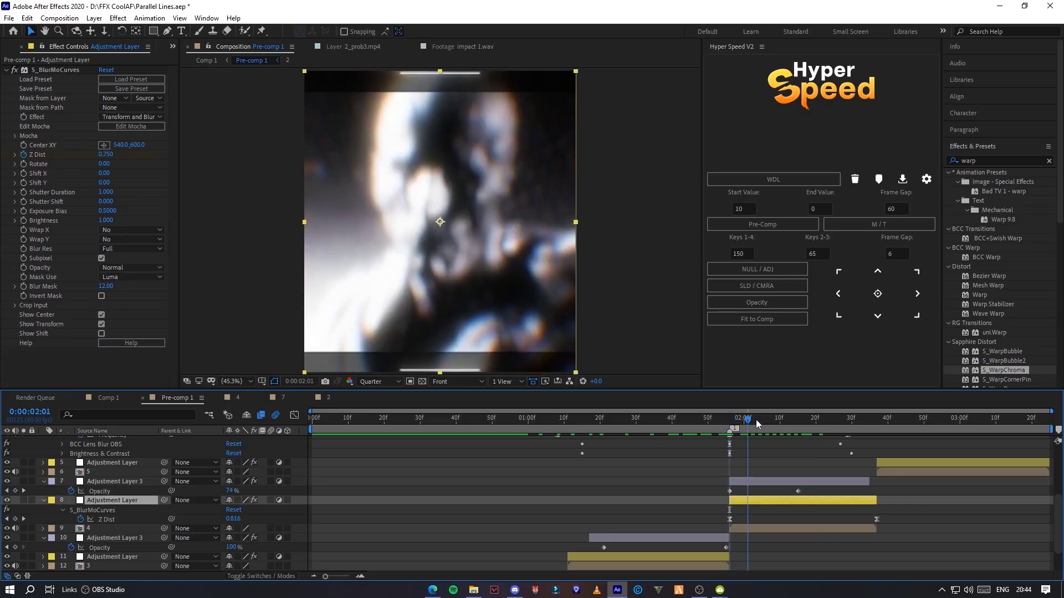
left_click(812, 420)
left_click_drag(991, 161, 911, 159)
type("wave")
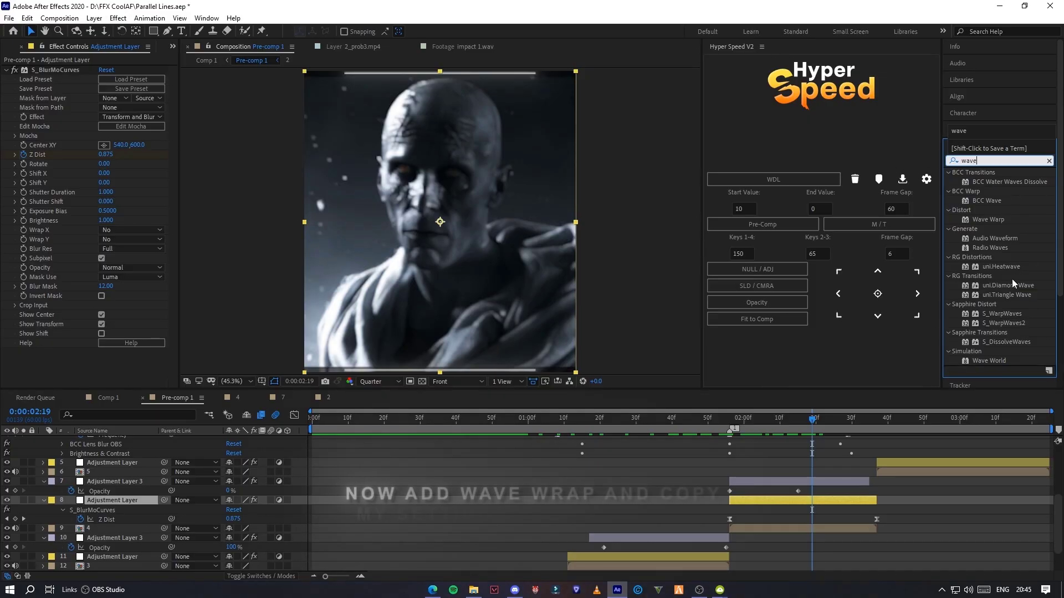
double_click(991, 220)
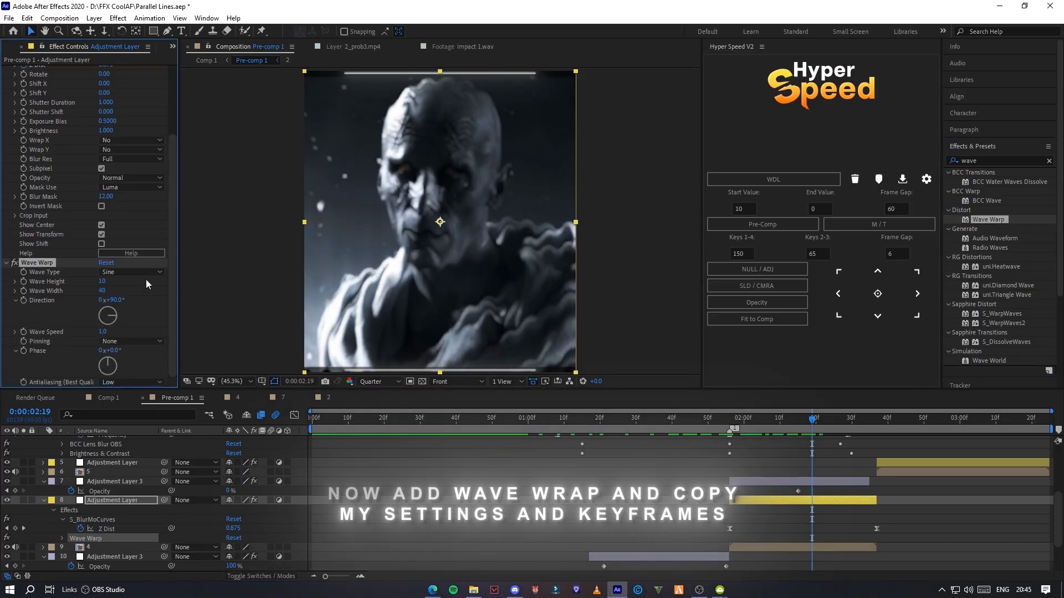
Step: Set Wave Warp to the Smooth Noise type with Direction 0° and Wave Height 73
mouse_move(102, 281)
left_mouse_down()
mouse_move(117, 279)
mouse_move(105, 280)
left_mouse_up()
left_click(113, 272)
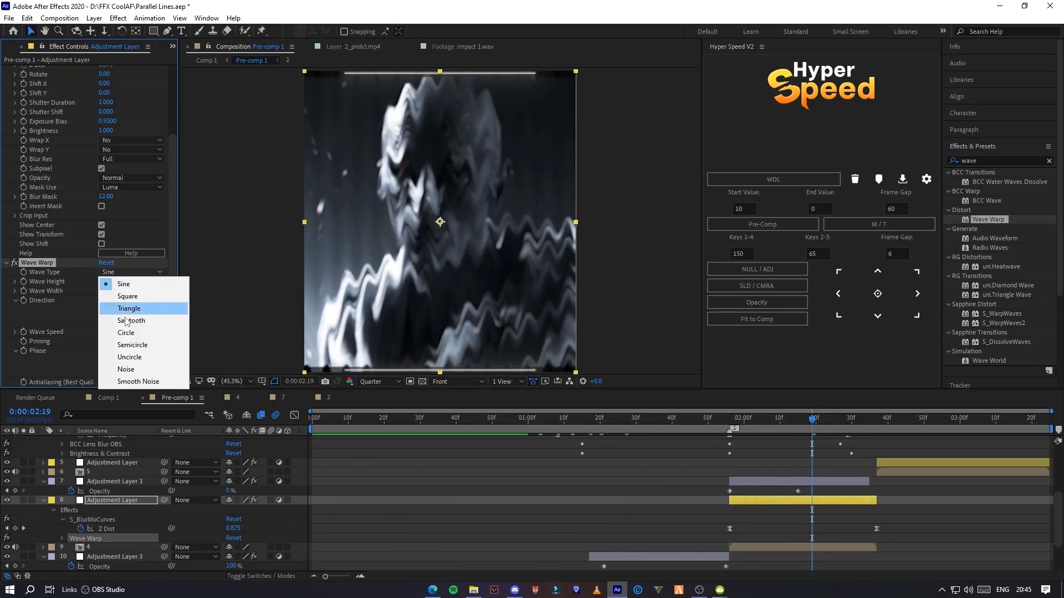
left_click(119, 380)
left_click(117, 299)
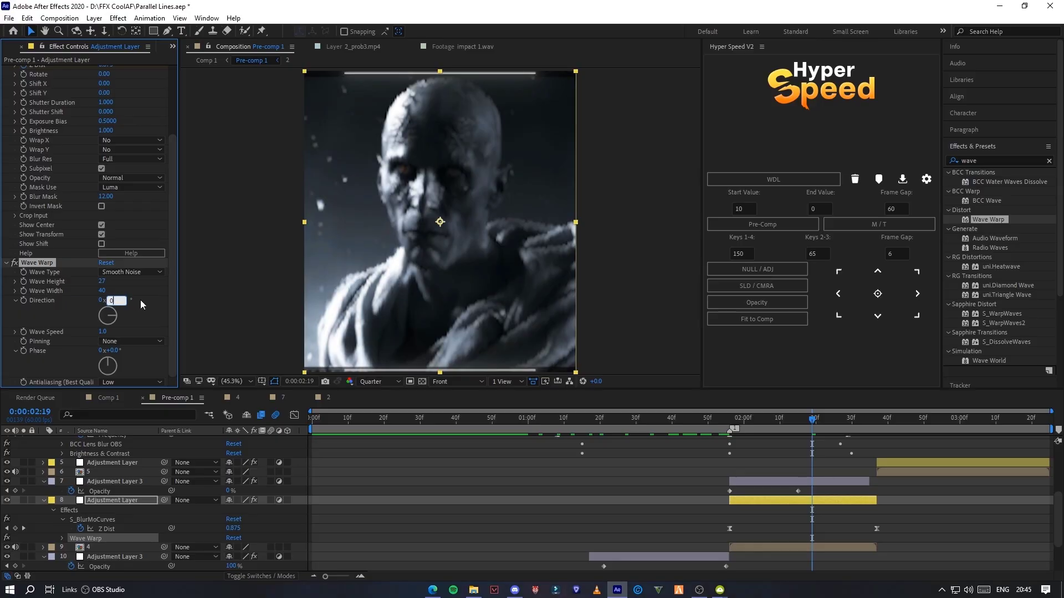
type("0")
key("Return")
left_click_drag(103, 281, 128, 281)
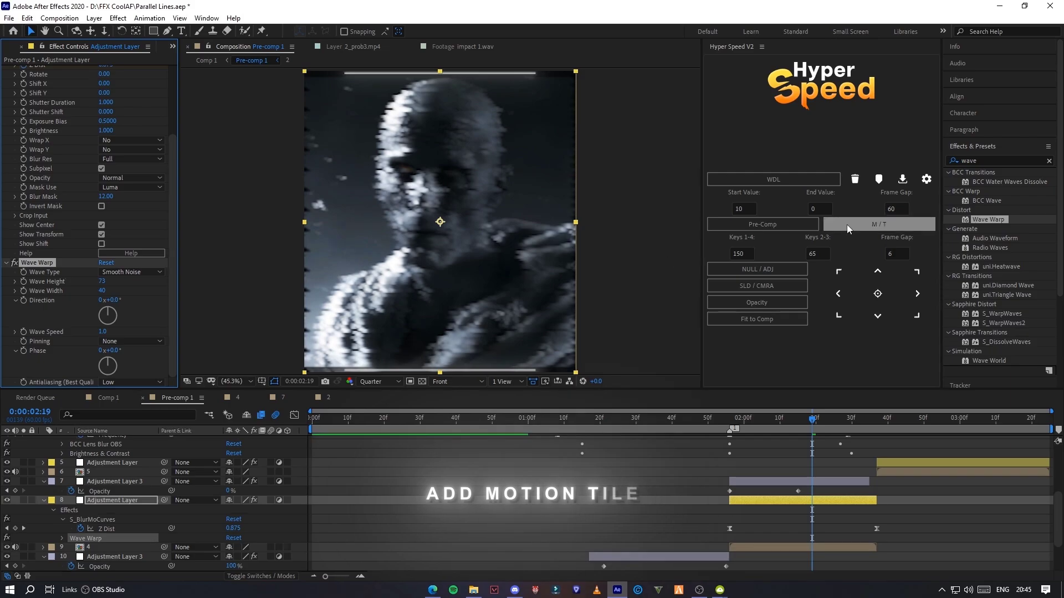
Step: Add Motion Tile with Output Width and Output Height 155, and place it above Wave Warp in the effect order
left_click(879, 224)
scroll(64, 310, "down", 4)
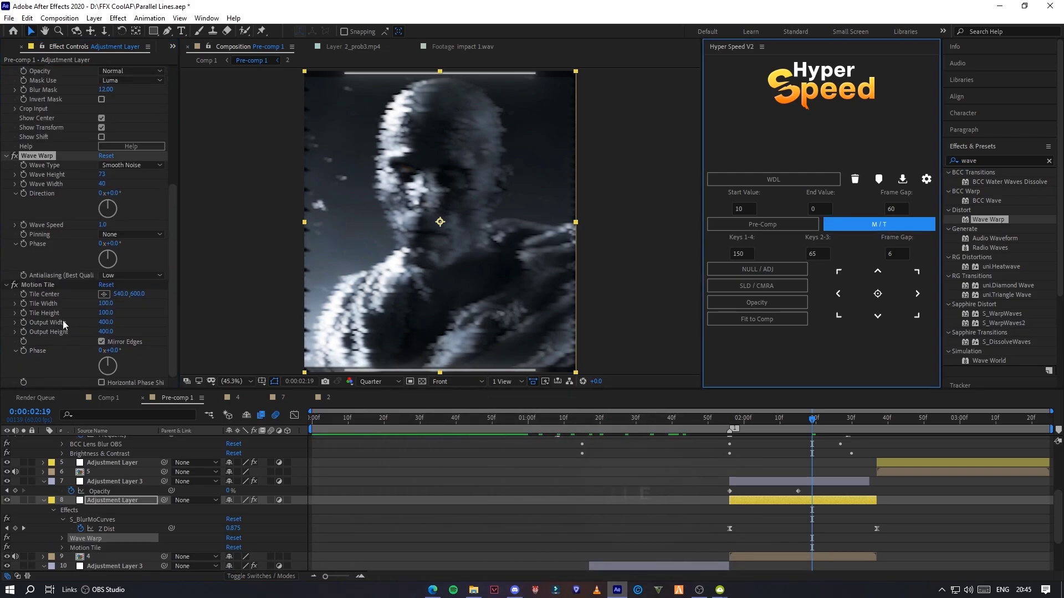
left_click(44, 286)
type("1")
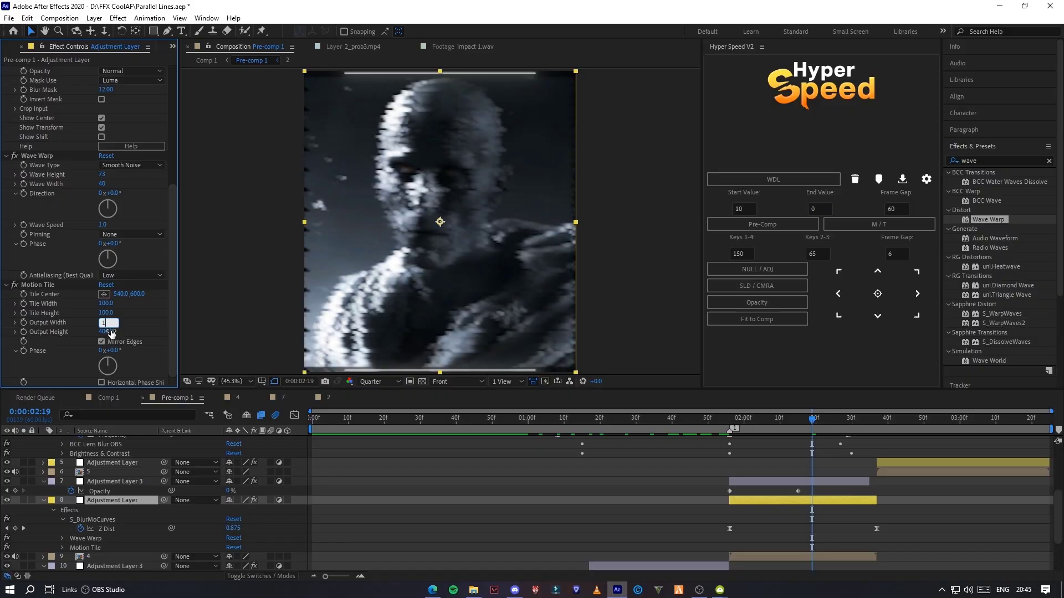
type("55")
left_click(111, 332)
type("155")
left_click_drag(45, 286, 90, 126)
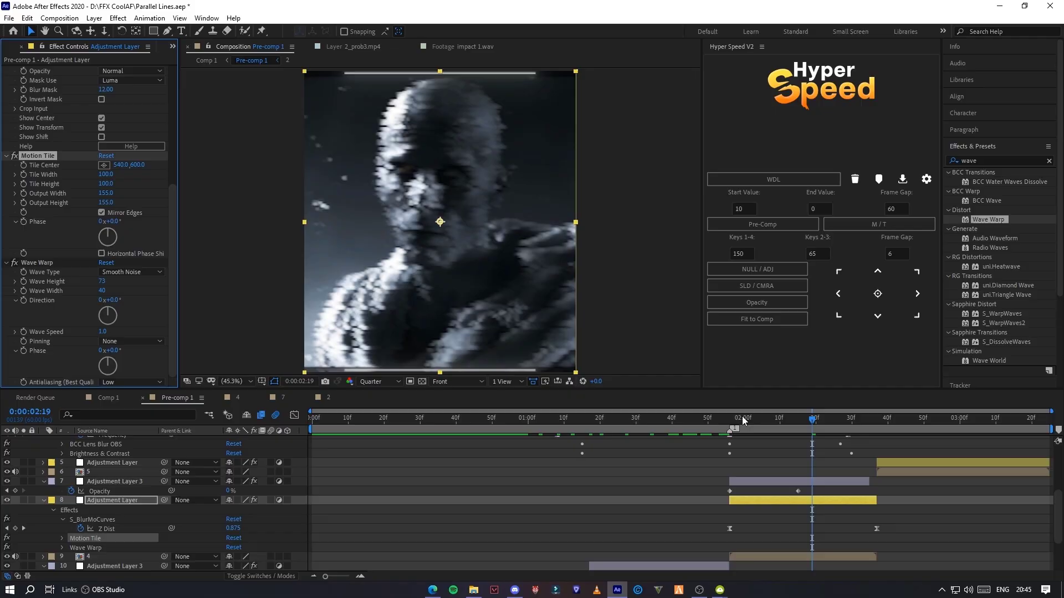
Step: Keyframe Wave Warp's Wave Height from 73 to 0 and Wave Width from 40 to 1 between 0:00:02:08 and 0:00:02:26
left_click_drag(742, 421, 730, 426)
key("space")
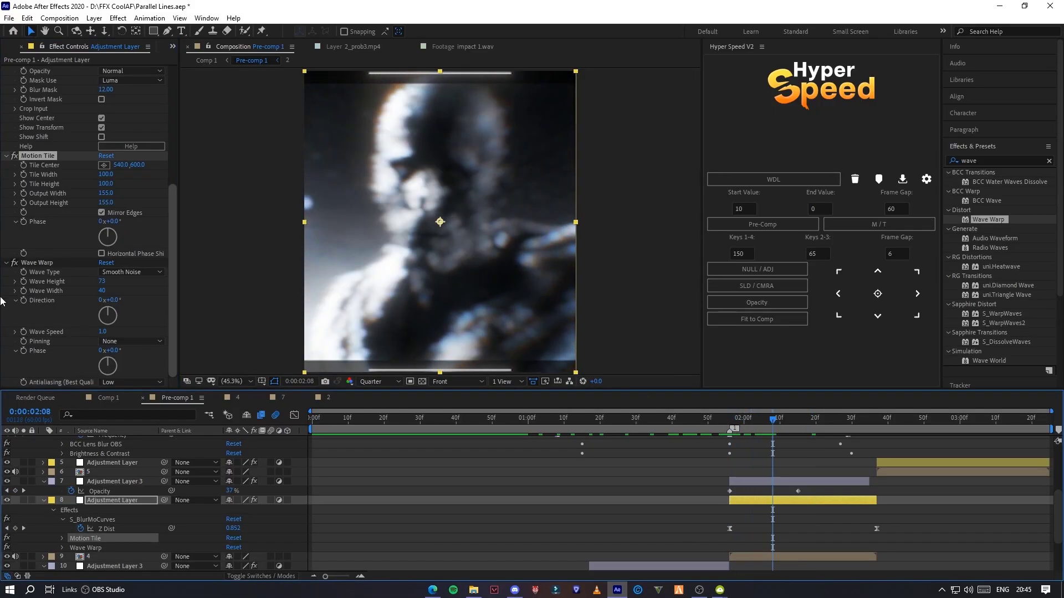
left_click(36, 262)
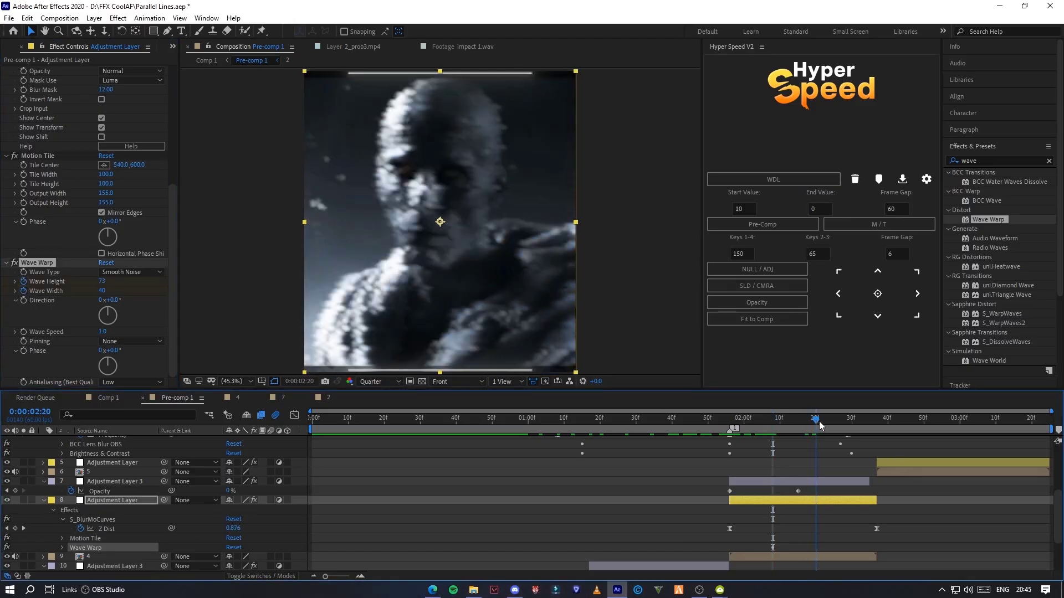
left_click(103, 282)
type("0")
key("Tab")
key("Return")
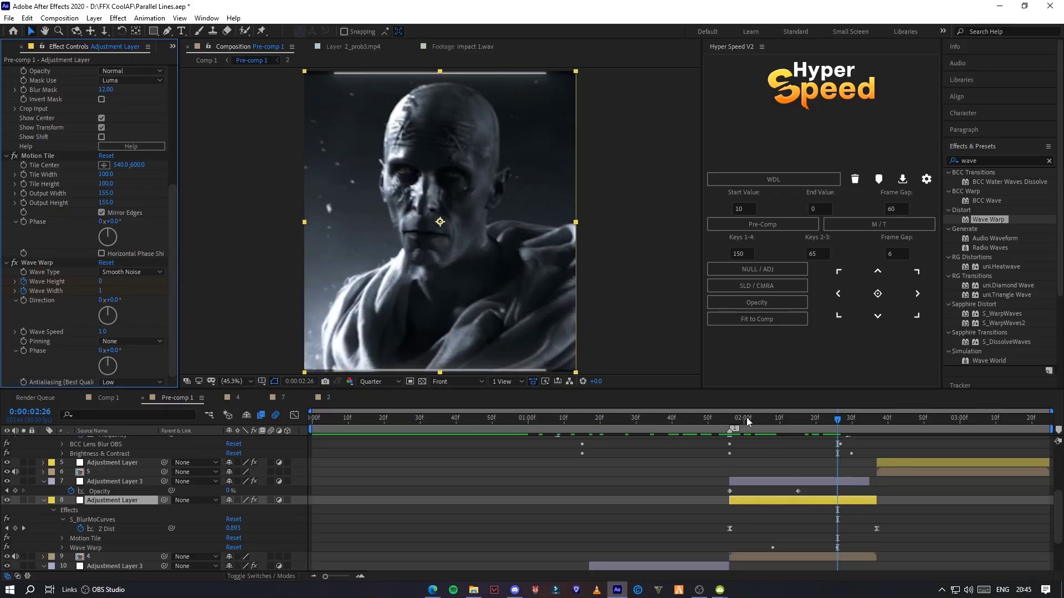
Step: Show the clip 4 adjustment layer's keyframes and move the ending Wave Height and Wave Width keyframes to about 0:00:02:32
left_click_drag(747, 422, 801, 428)
key("u")
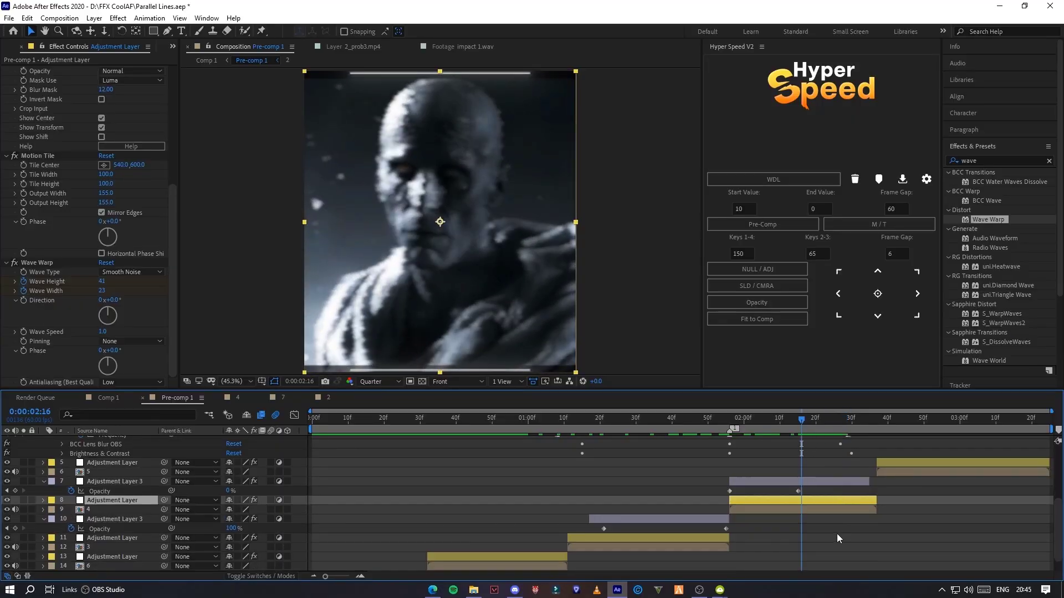
key("u")
left_click_drag(844, 530, 858, 548)
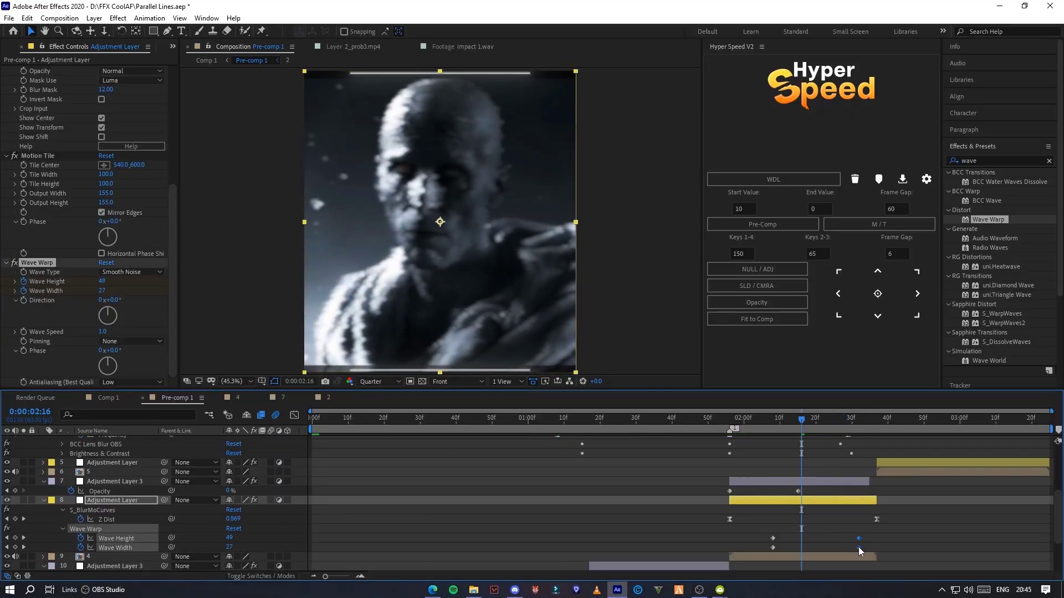
Step: Check the wave warp at several frames and play back the transition from 0:00:01:33
left_click(831, 419)
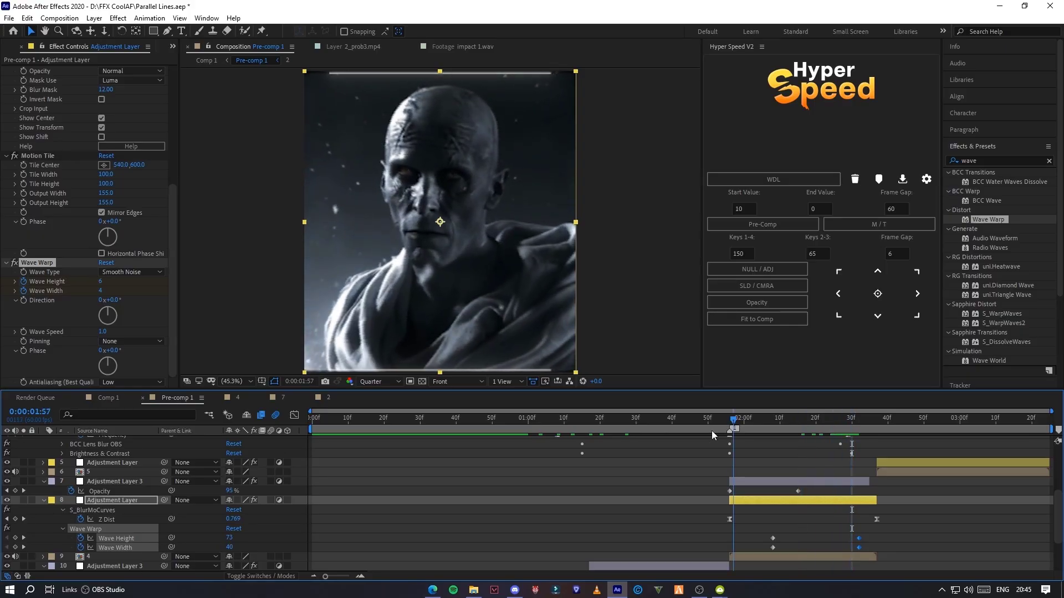
left_click(646, 428)
key("space")
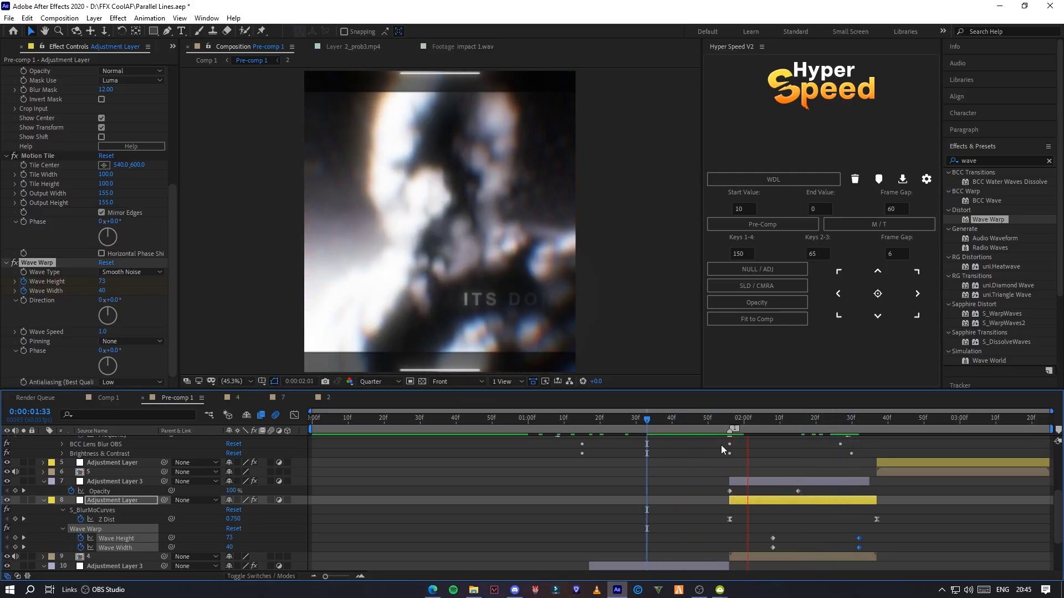